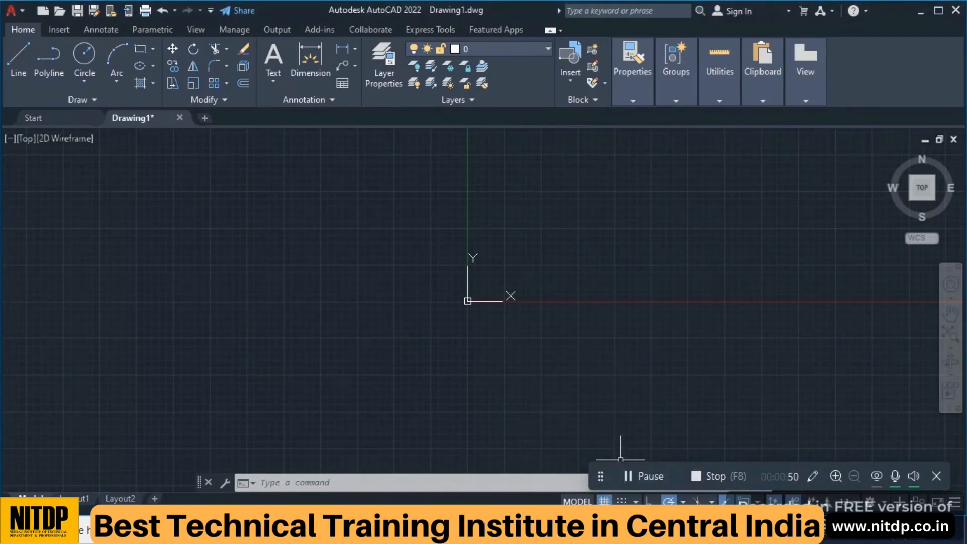
Toggle the drawing grid display off and on twice, leaving it on
click(605, 501)
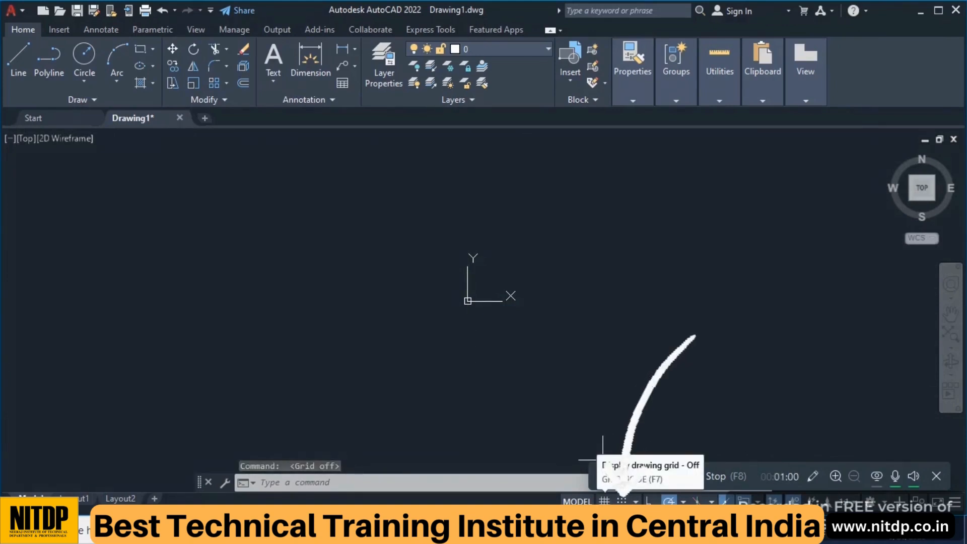
click(603, 500)
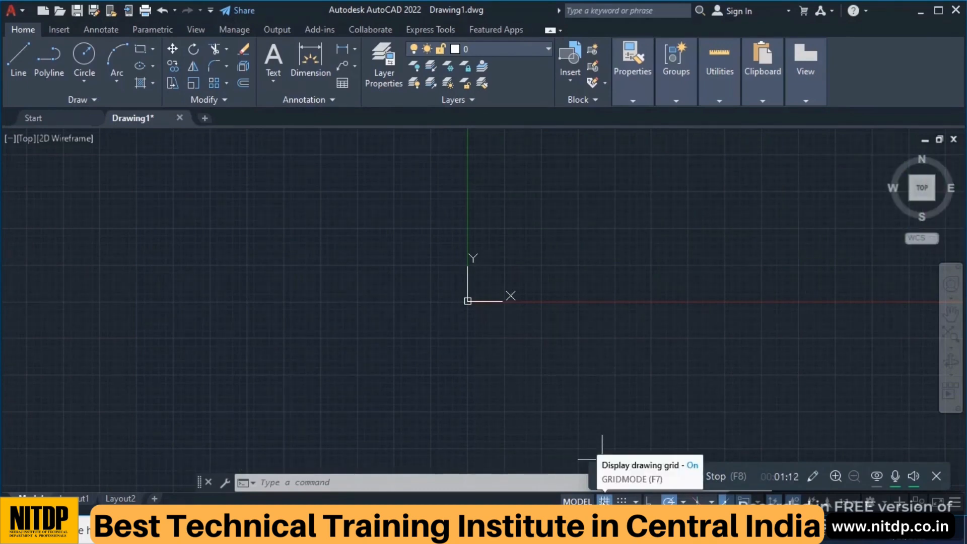
click(603, 501)
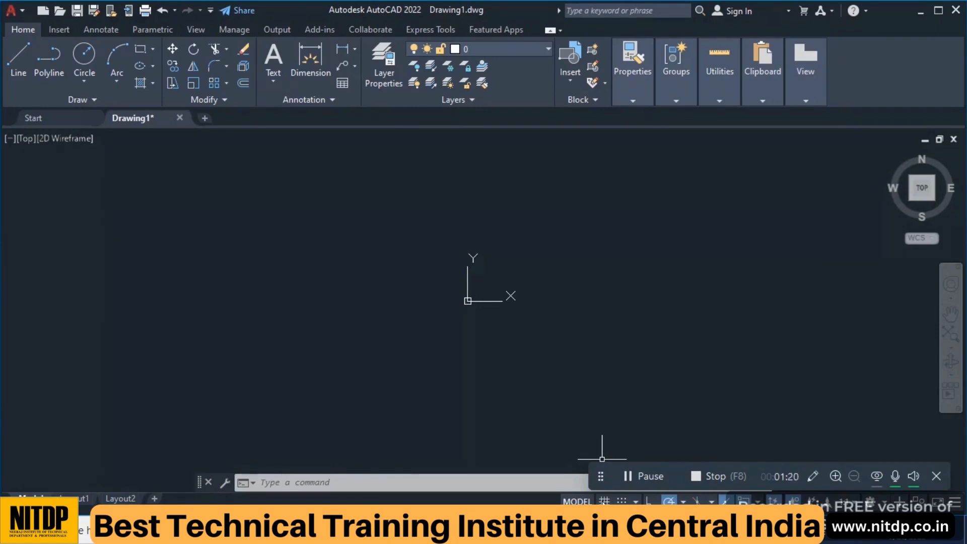
key(F7)
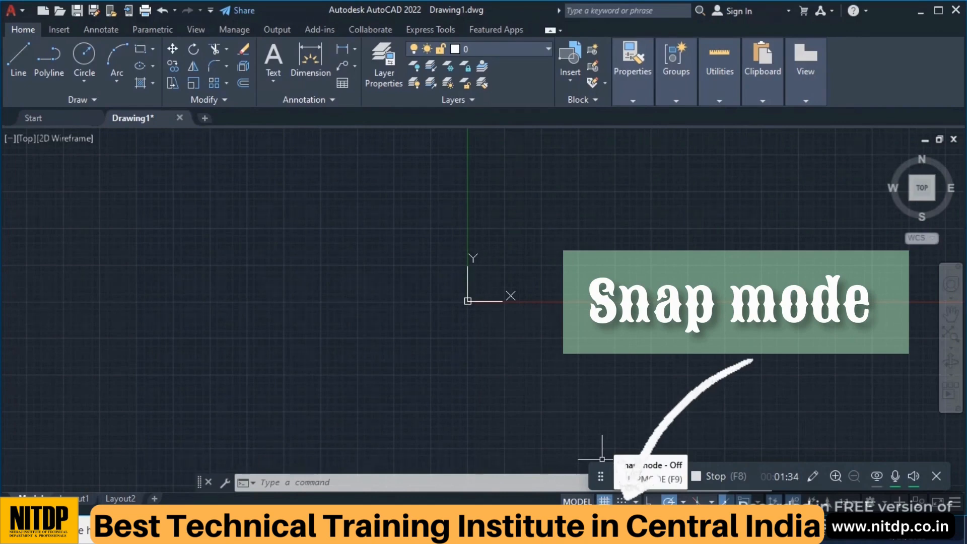
Turn on snap mode, start a line to try the cursor snapping to the grid, and turn snap mode off again
click(622, 501)
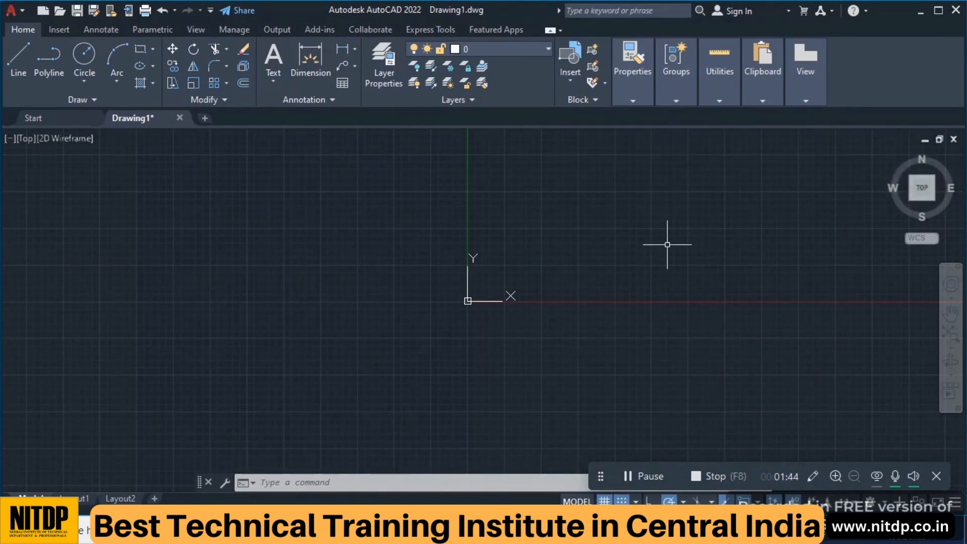
text(l)
key(Return)
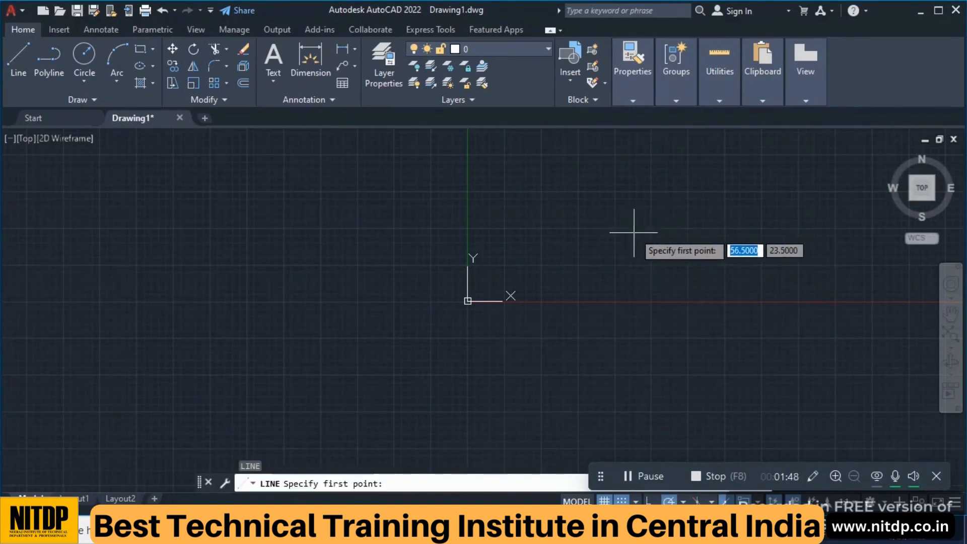
scroll(630, 232, up, 4)
scroll(629, 233, down, 3)
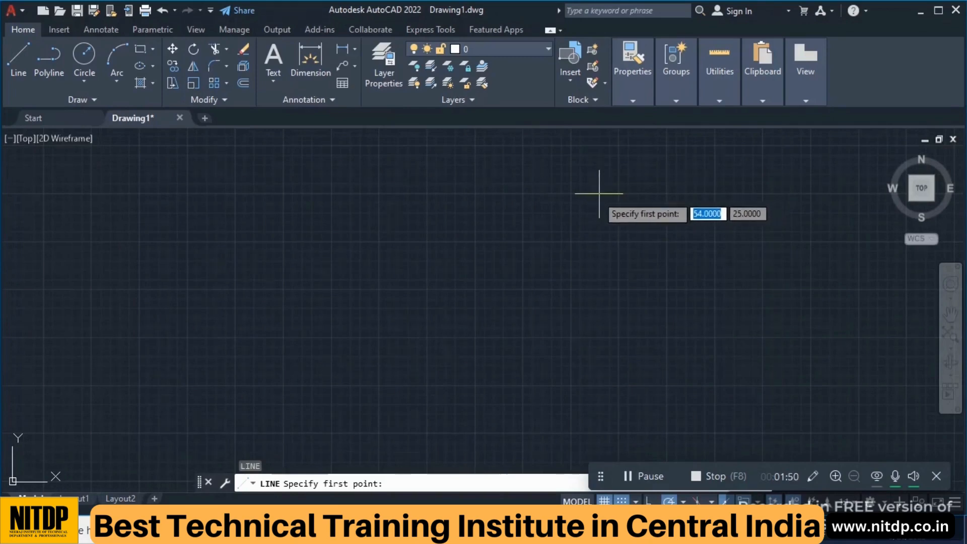
scroll(604, 204, up, 2)
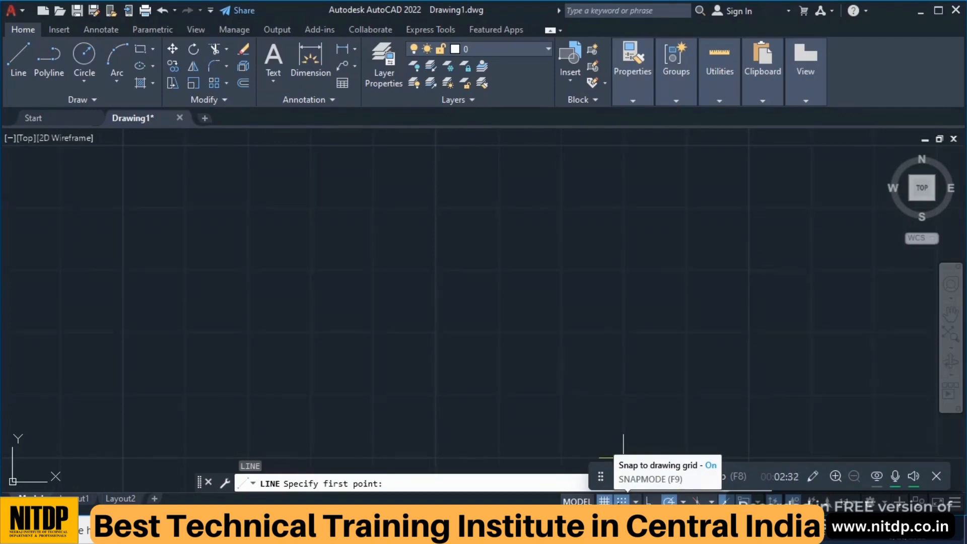
click(622, 500)
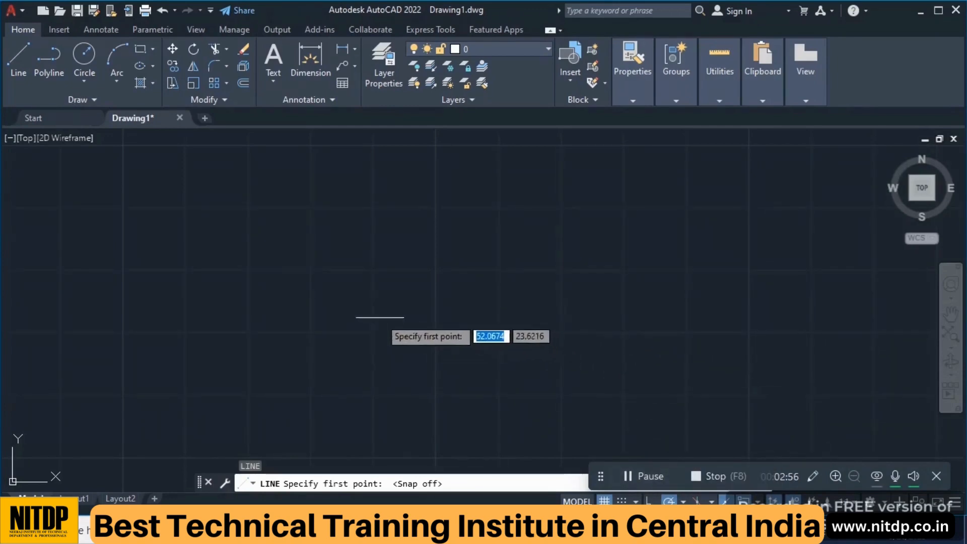
With Ortho on, draw three connected line segments: horizontal to the right, vertical upward, and a shorter horizontal one back to the left
click(353, 317)
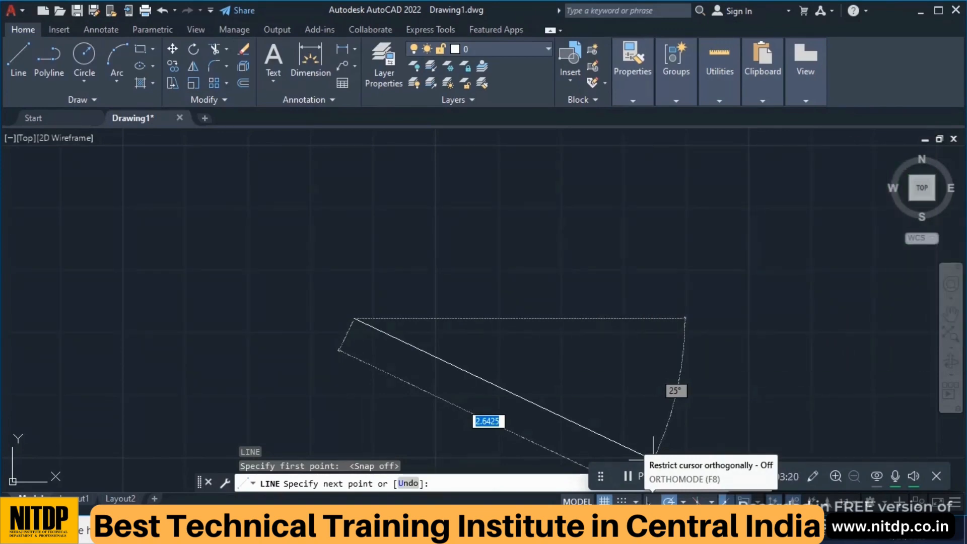
click(650, 500)
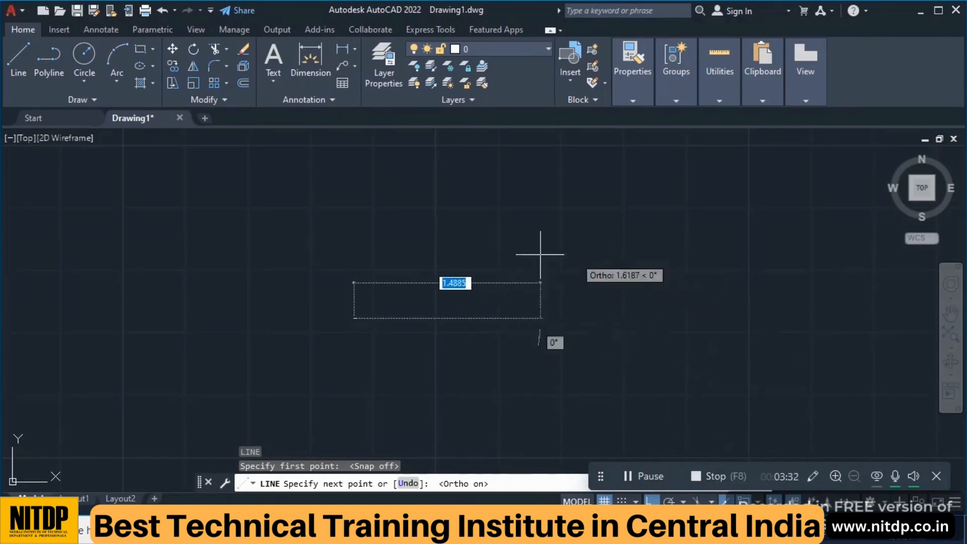
click(762, 302)
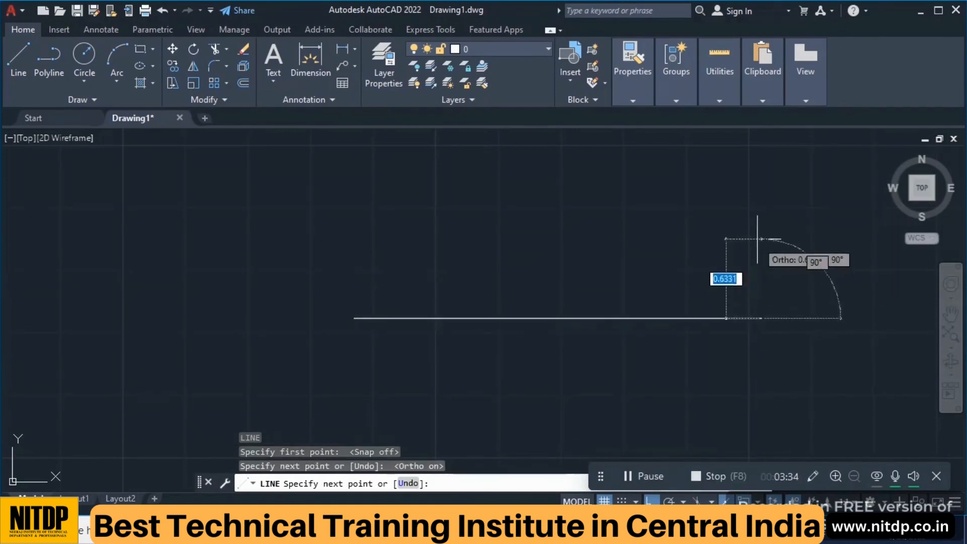
click(760, 231)
click(483, 209)
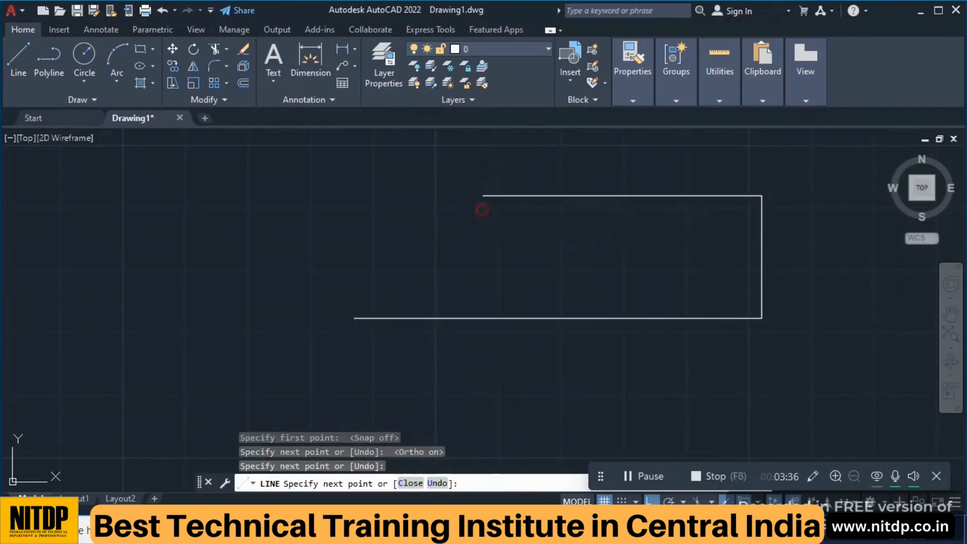
middle_drag(483, 210, 465, 255)
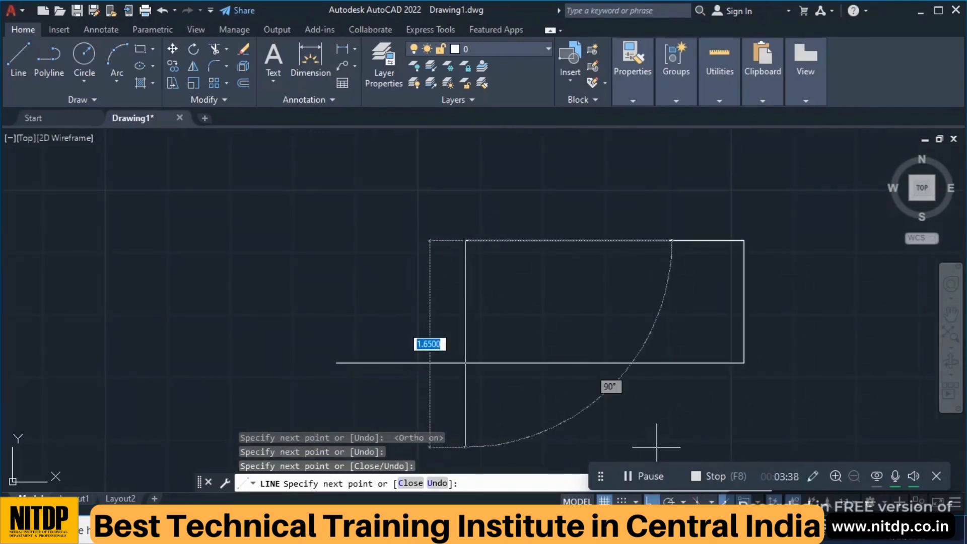
Turn Ortho off and close the outline with a slanted segment back to the first line's starting point
key(F8)
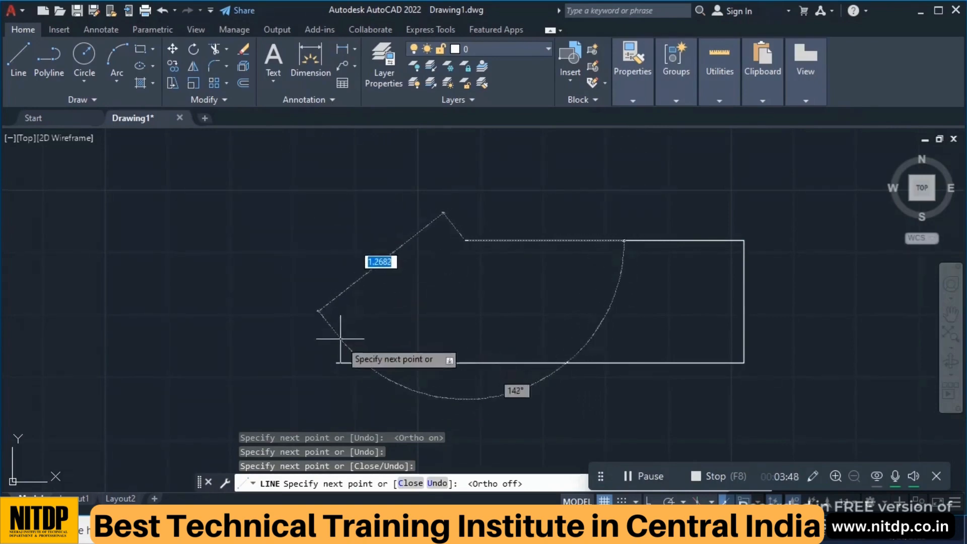
click(336, 363)
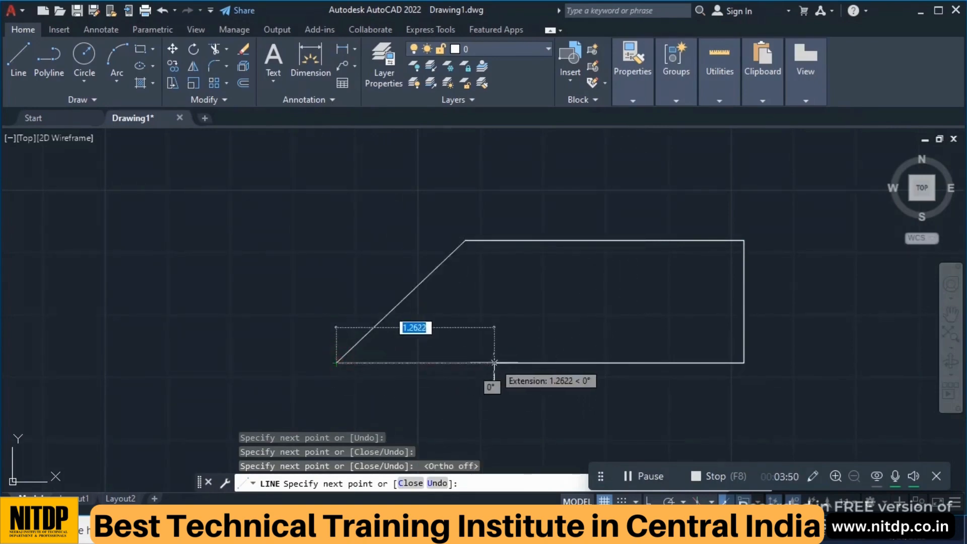
key(Escape)
middle_drag(674, 388, 572, 367)
key(F8)
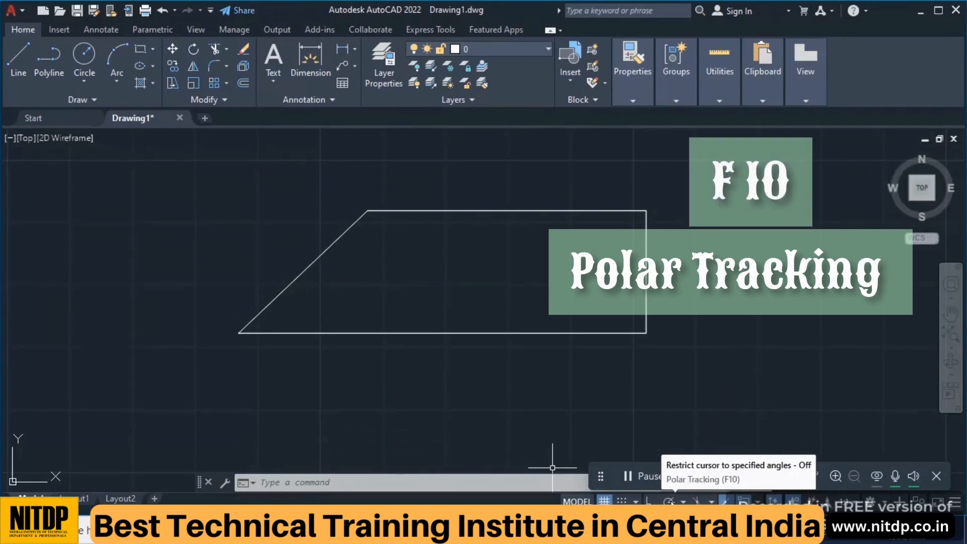
Turn on polar tracking with the 90, 180, 270, 360 angle set and start a line to the right of the outline
middle_drag(686, 390, 332, 390)
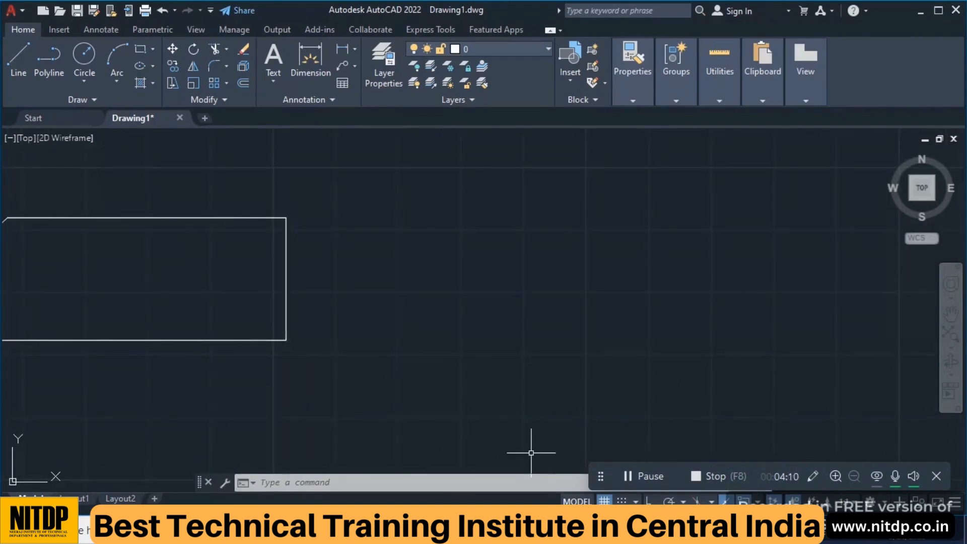
text(l)
key(Return)
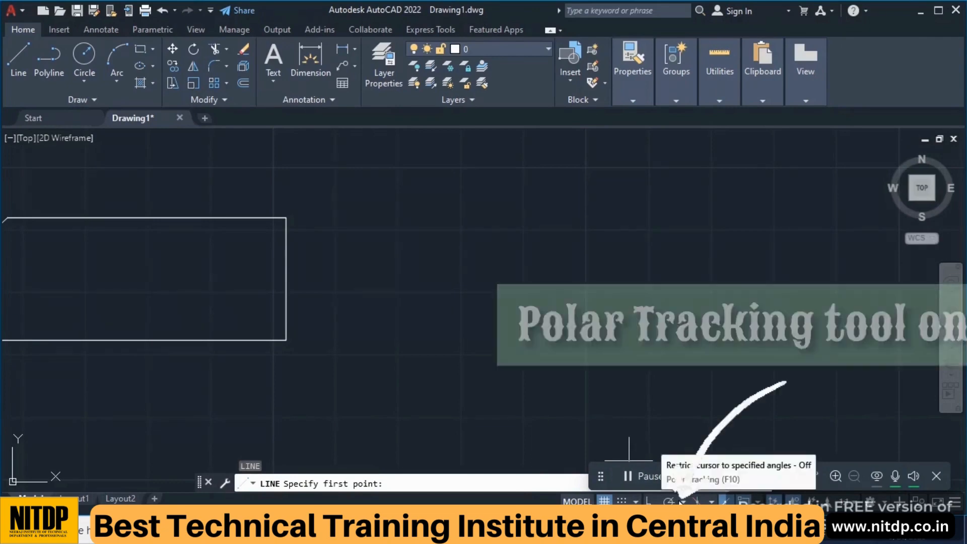
click(682, 502)
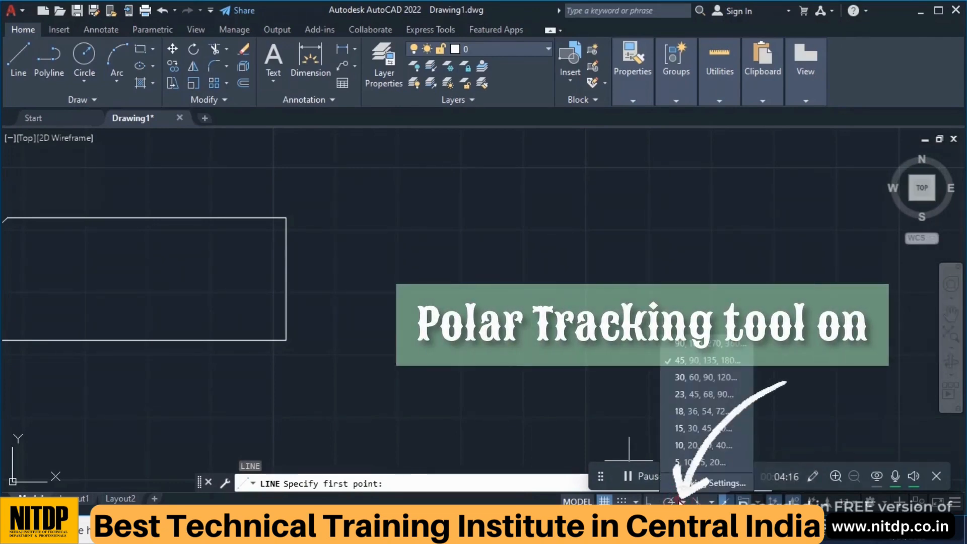
click(672, 502)
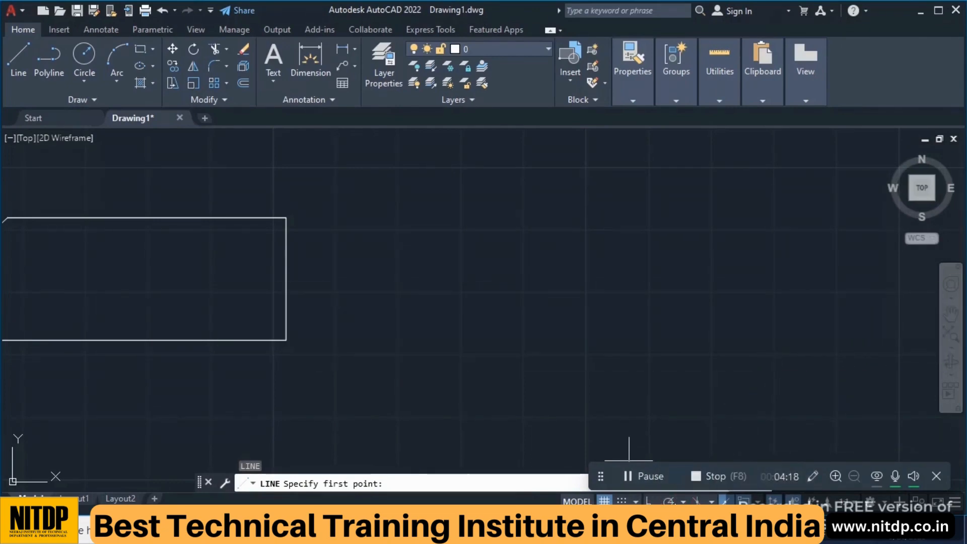
key(F10)
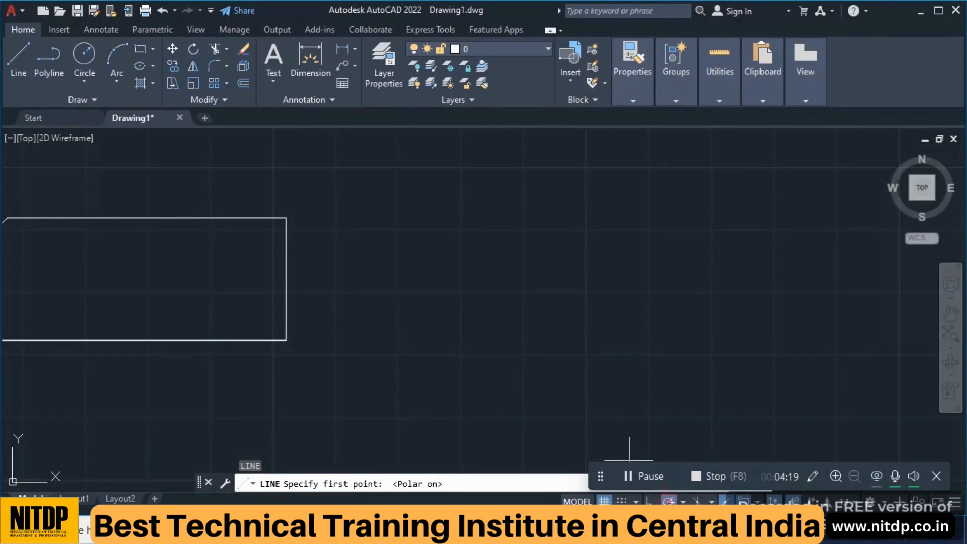
click(683, 502)
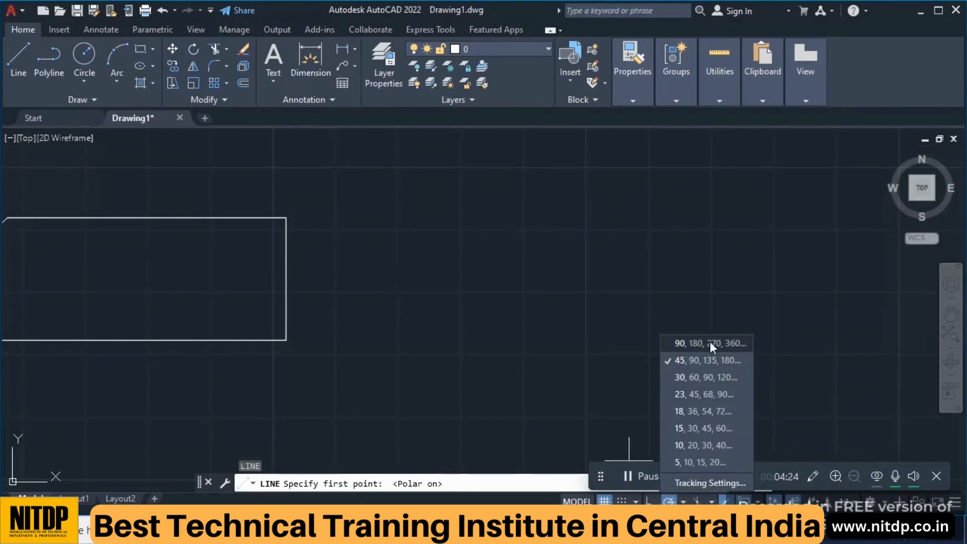
click(736, 343)
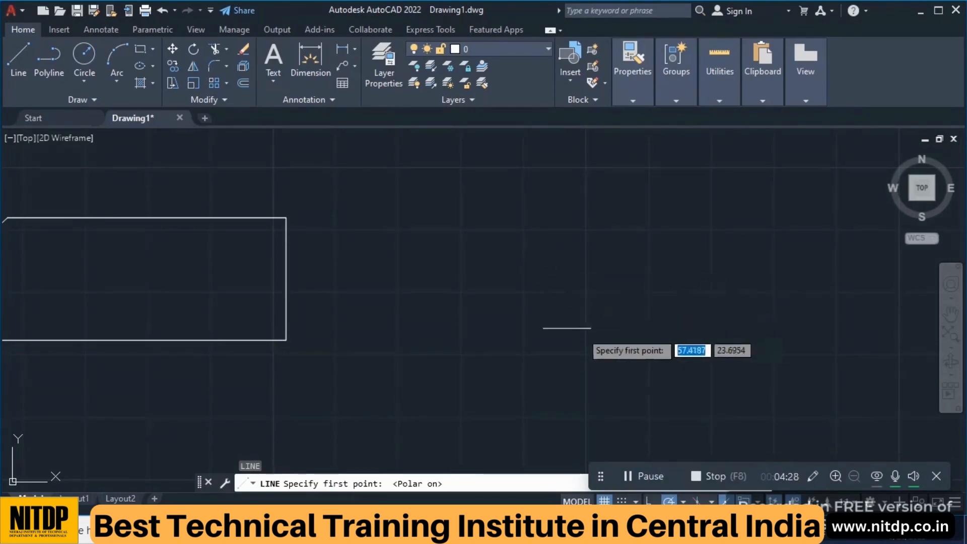
click(558, 269)
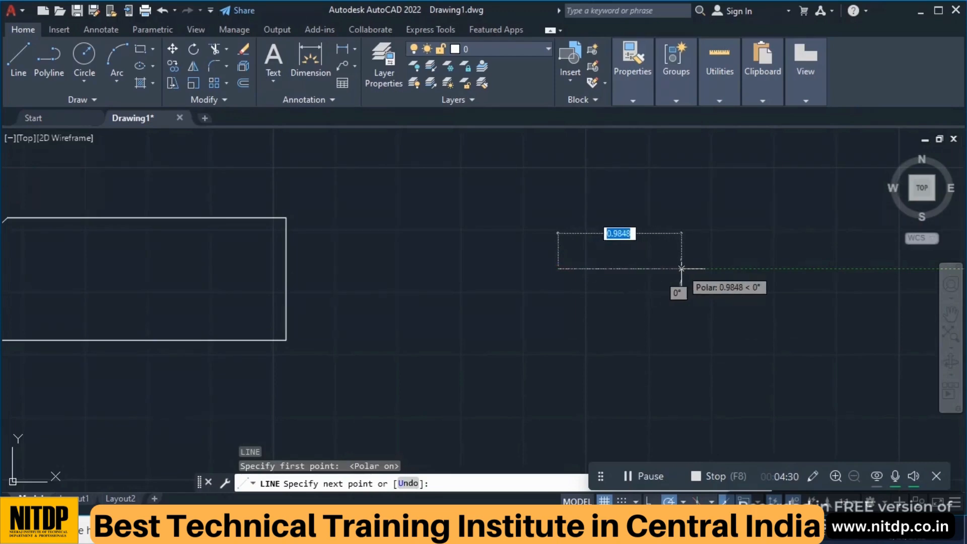
middle_drag(682, 269, 510, 331)
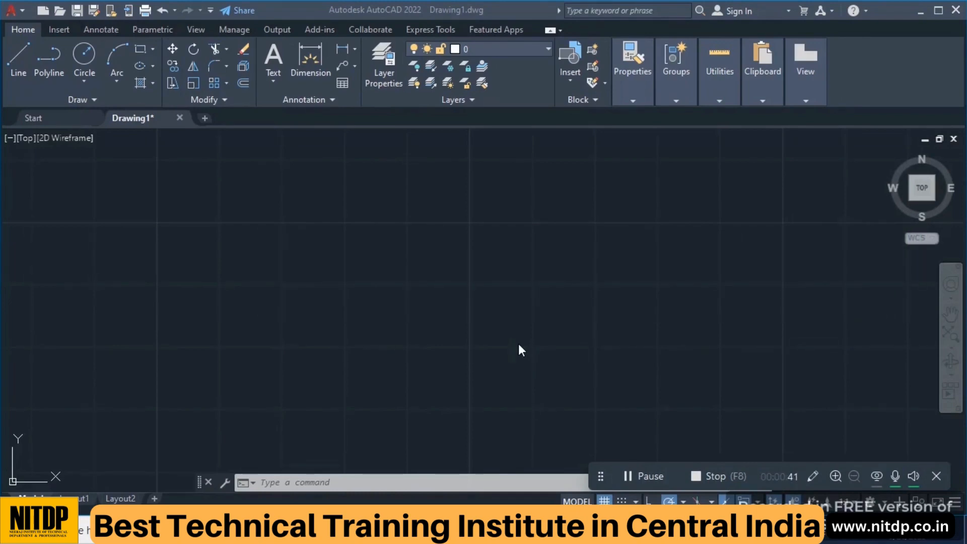
click(449, 304)
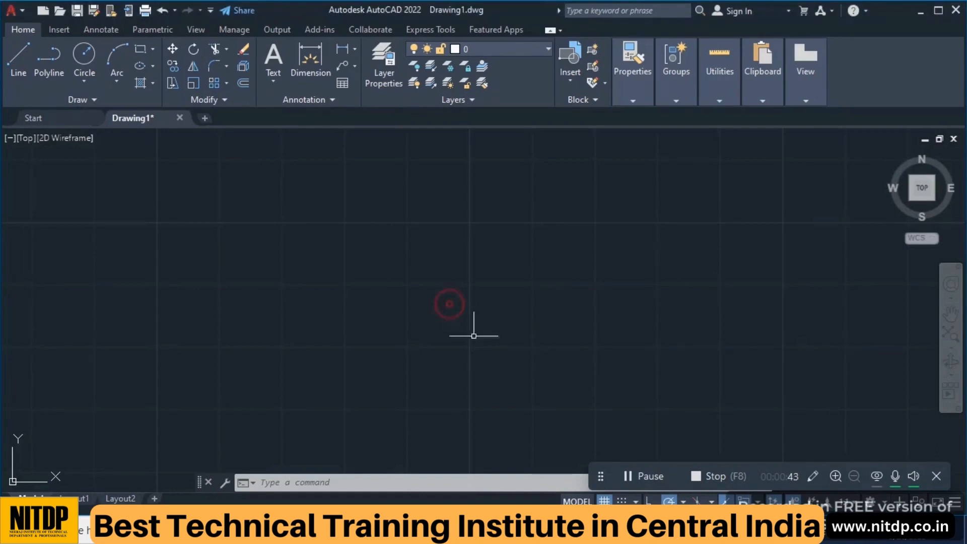
text(rec)
key(Return)
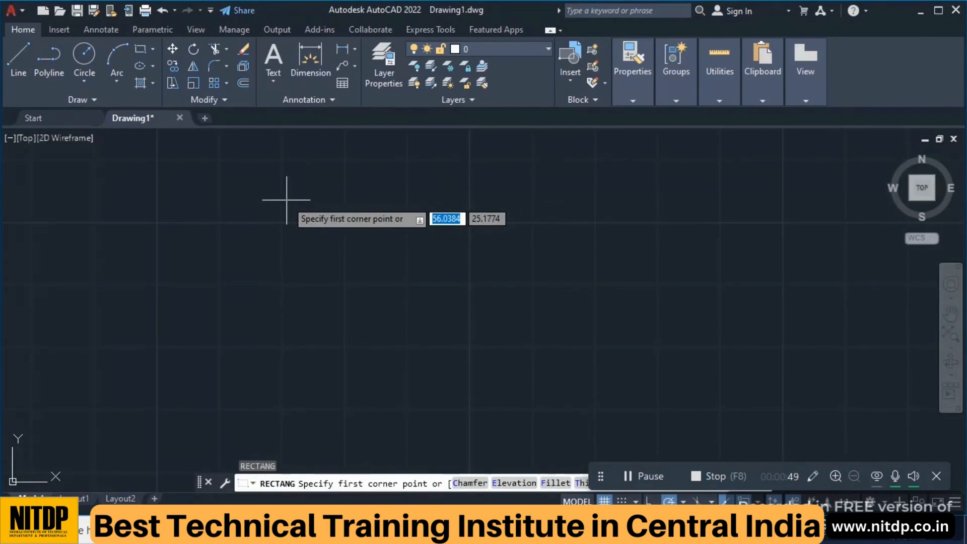
key(Escape)
Draw a wide rectangle in the empty drawing area by two opposite corners, from upper left to lower right
text(rec)
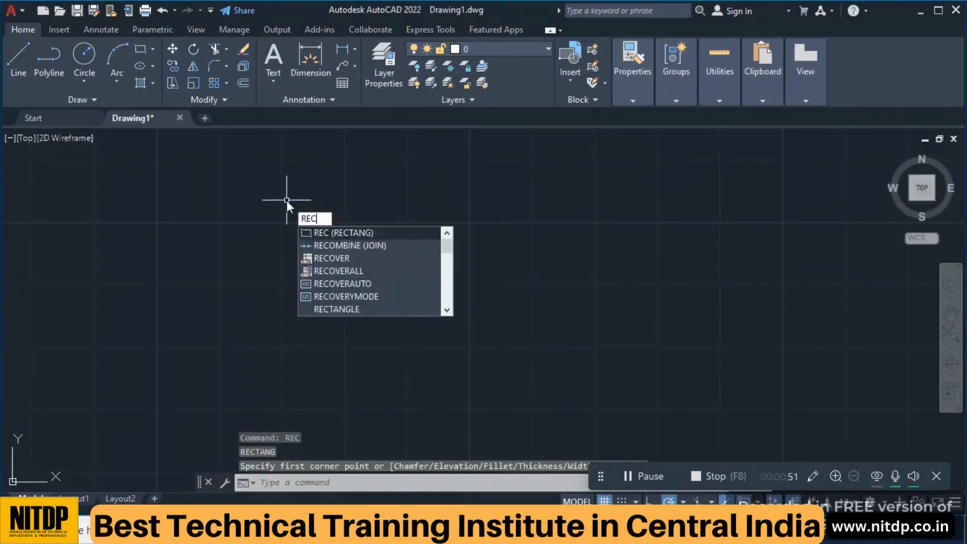
key(Return)
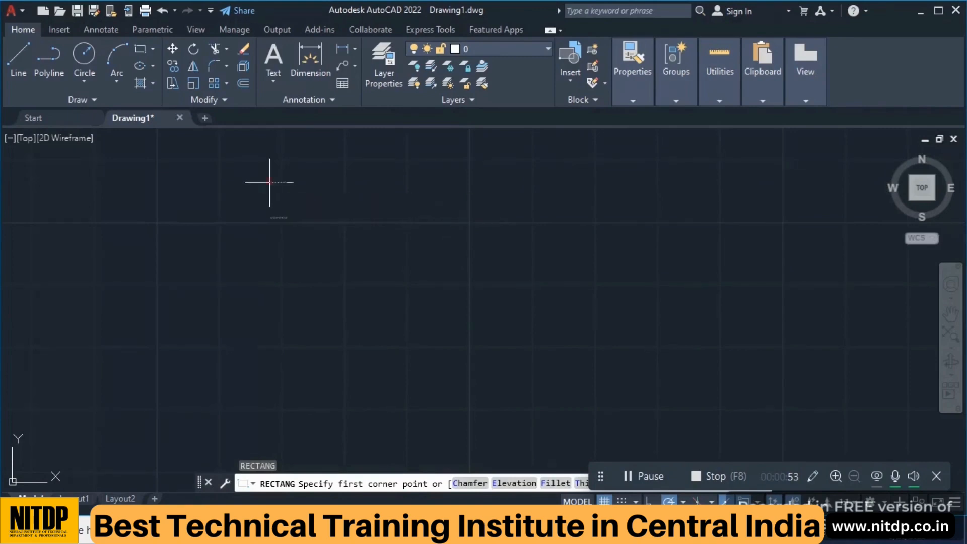
click(267, 187)
click(602, 363)
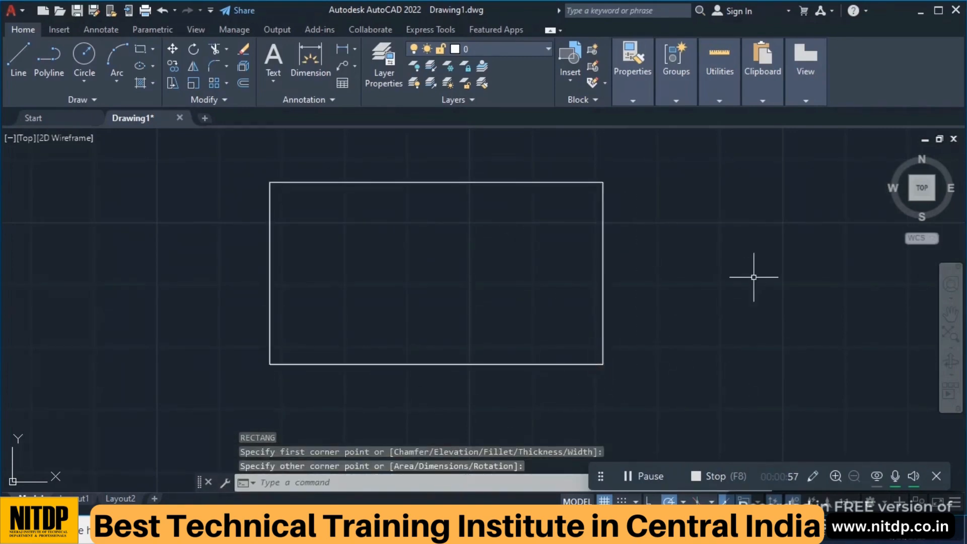
Draw a square of about 1.45 by 1.45 beside the wide rectangle, tracking its corners so the upper and lower edges align
text(RE)
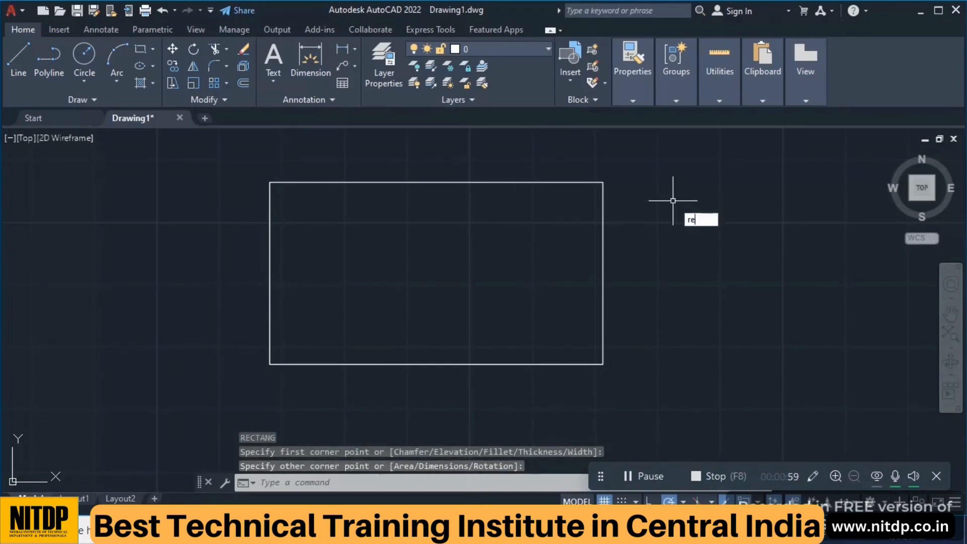
text(C)
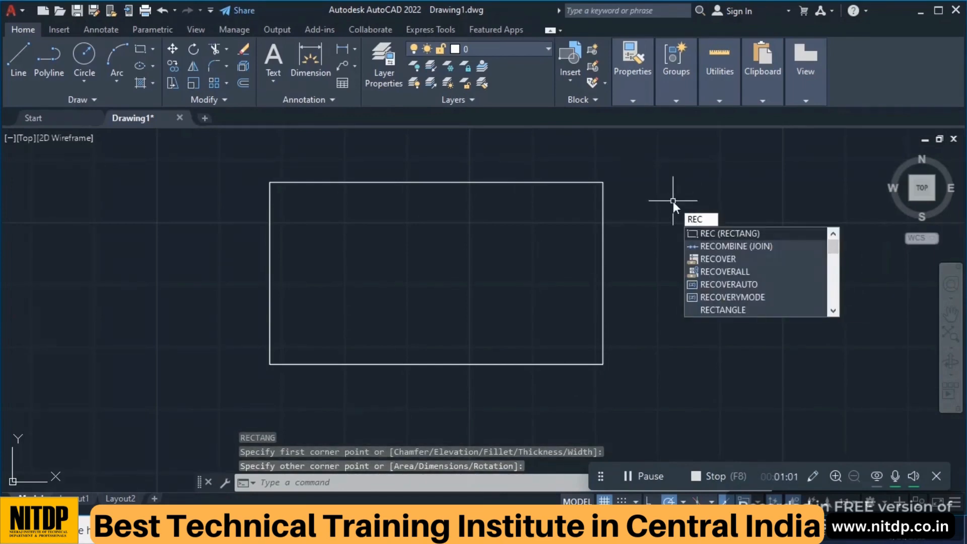
key(Return)
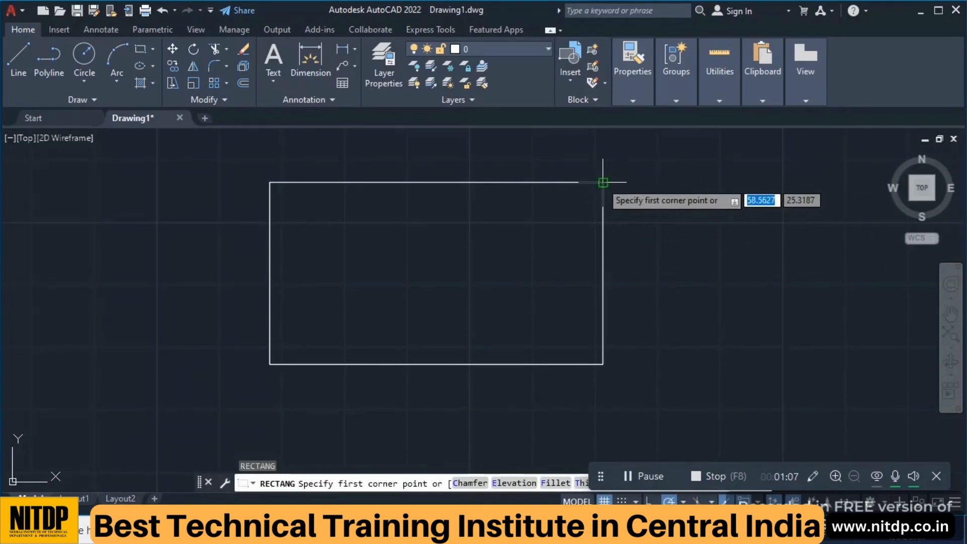
click(663, 181)
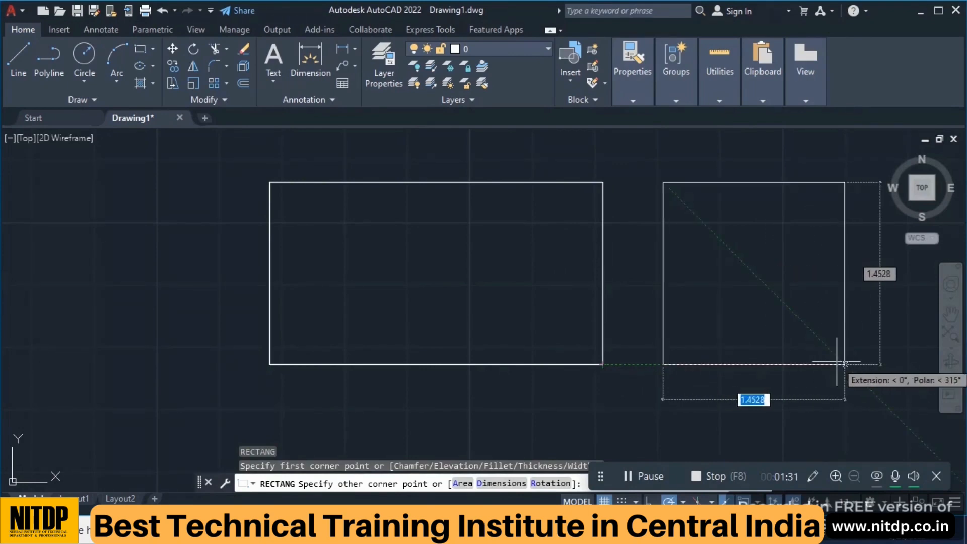
click(844, 363)
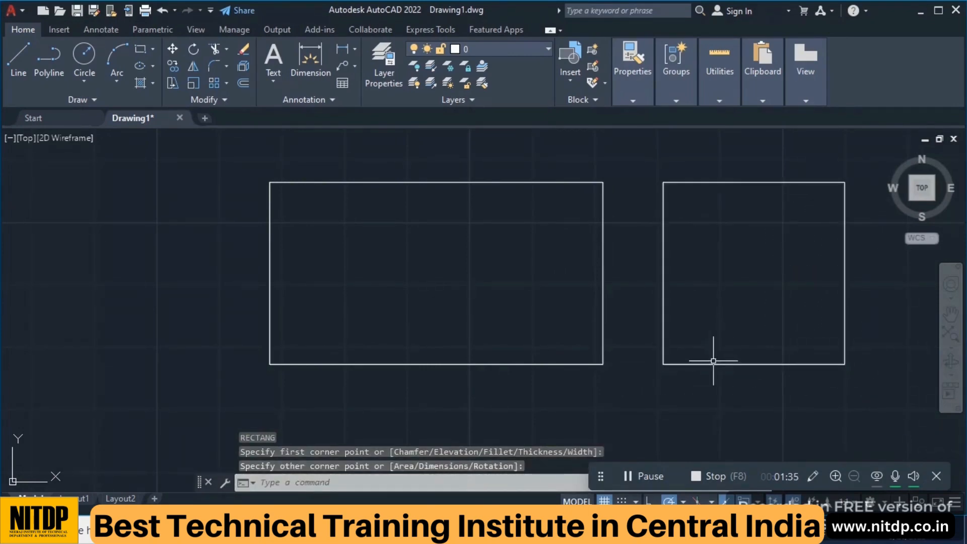
middle_drag(740, 274, 561, 279)
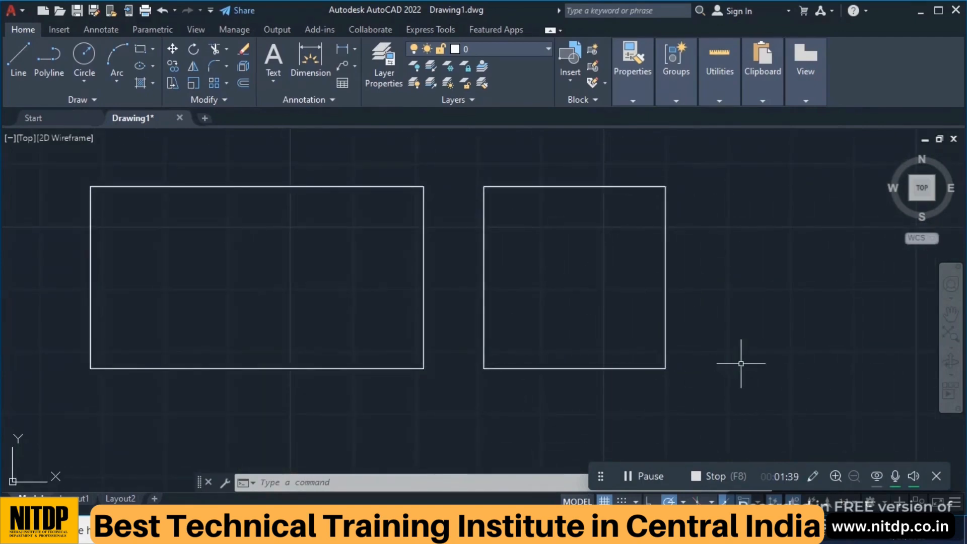
middle_drag(741, 363, 671, 341)
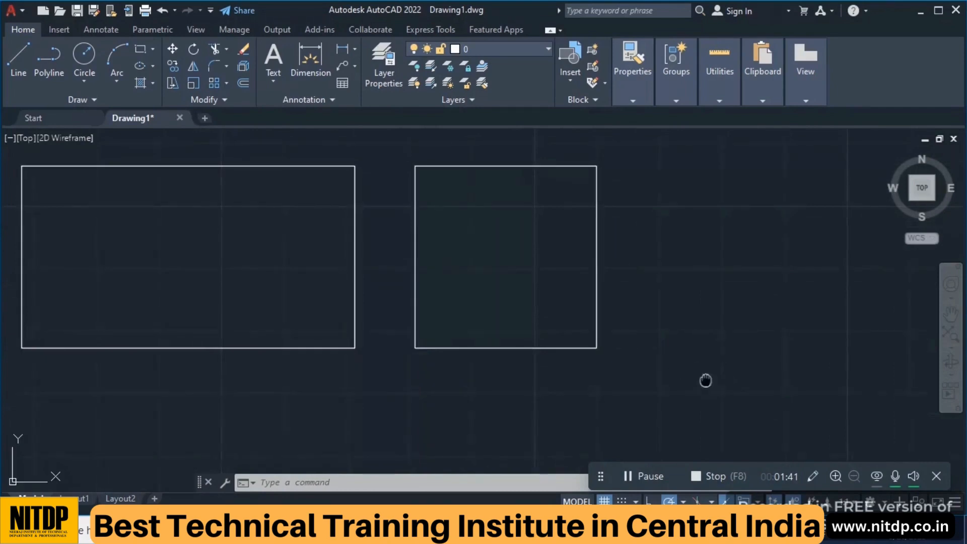
middle_drag(704, 380, 847, 394)
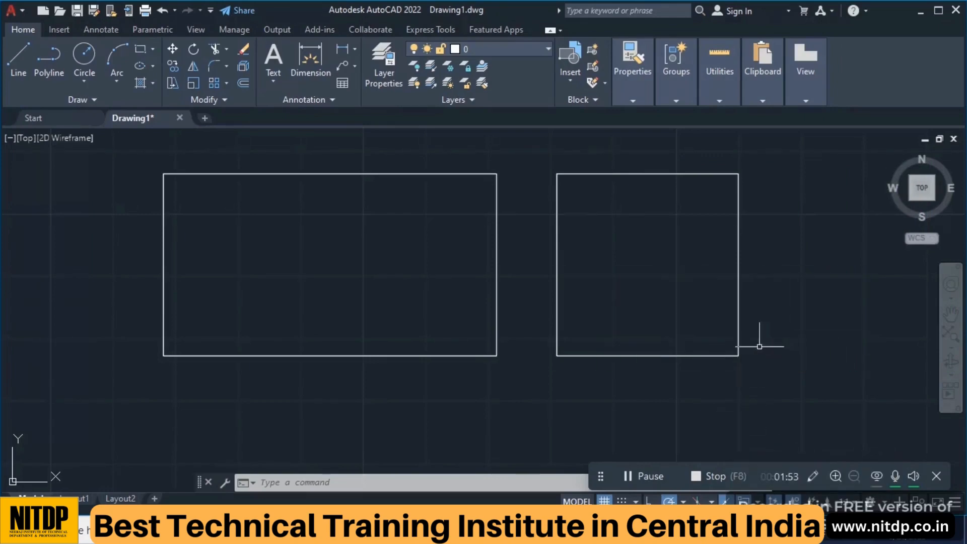
mouse_move(633, 301)
middle_down()
mouse_move(598, 302)
mouse_move(672, 312)
middle_up()
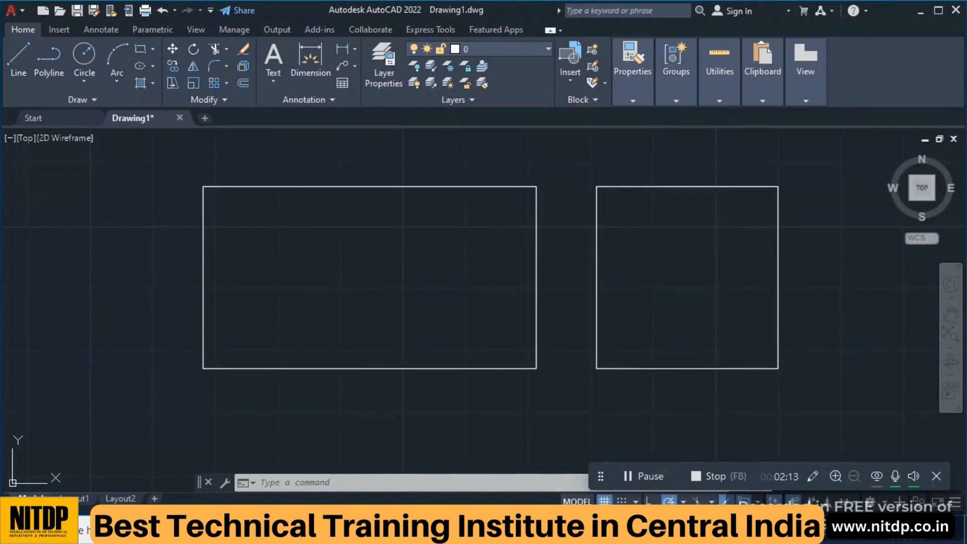
mouse_move(650, 254)
middle_down()
mouse_move(657, 273)
mouse_move(648, 235)
middle_up()
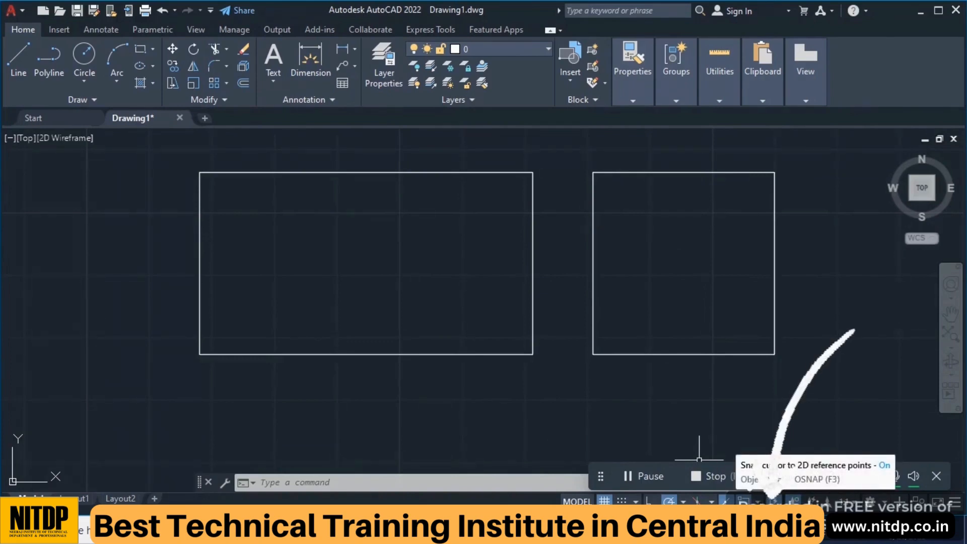
Enable the Midpoint, Geometric Center, Node, Quadrant, Insertion, Perpendicular, Tangent, Nearest, Apparent Intersection and Parallel object snap modes
click(753, 502)
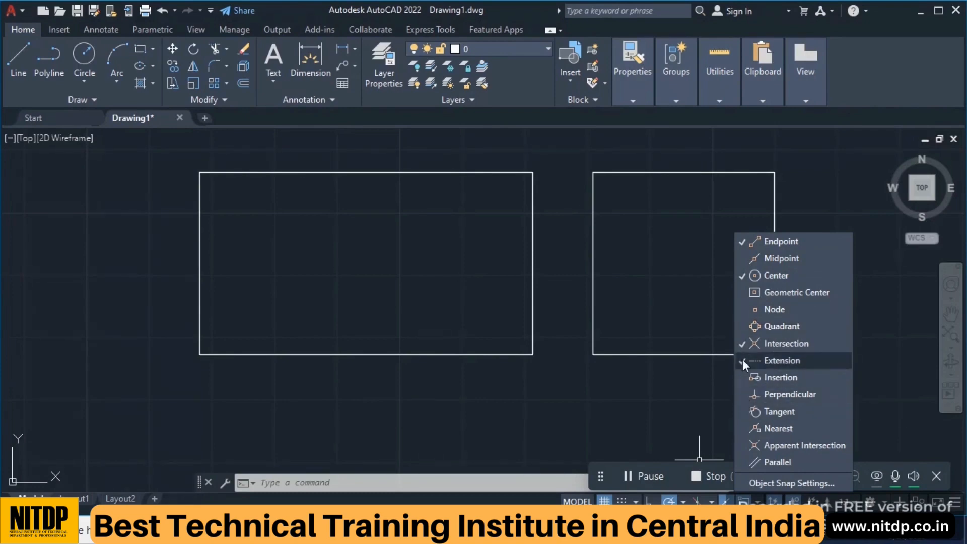
click(742, 259)
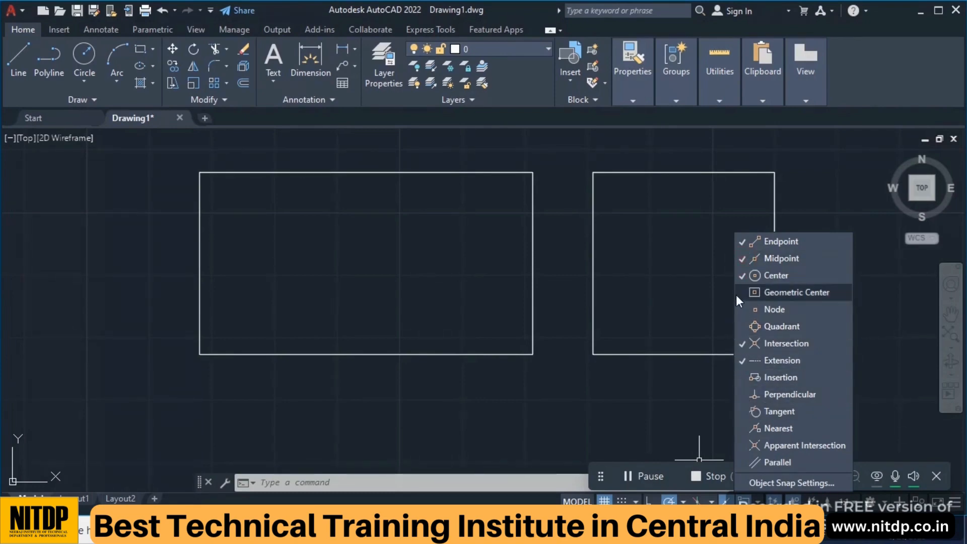
click(735, 294)
click(739, 310)
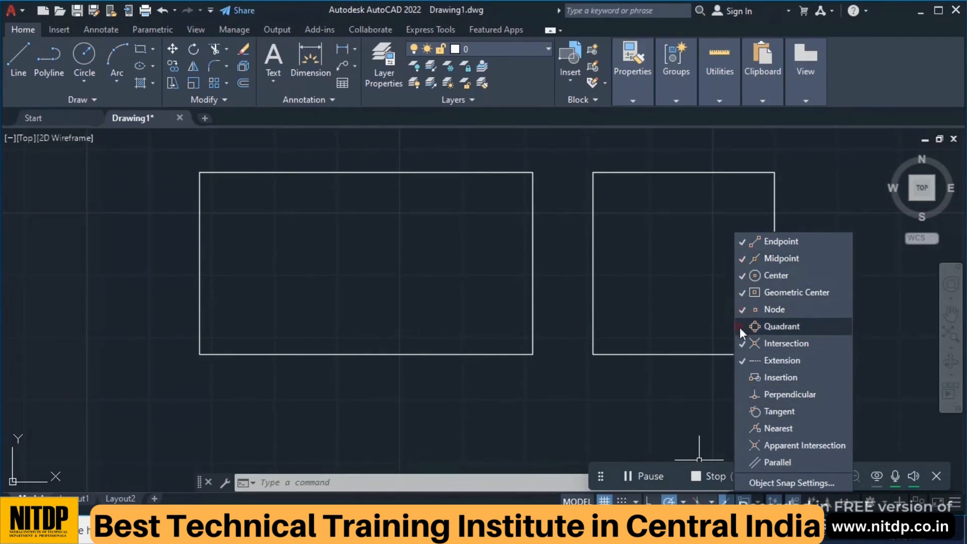
click(739, 327)
click(744, 375)
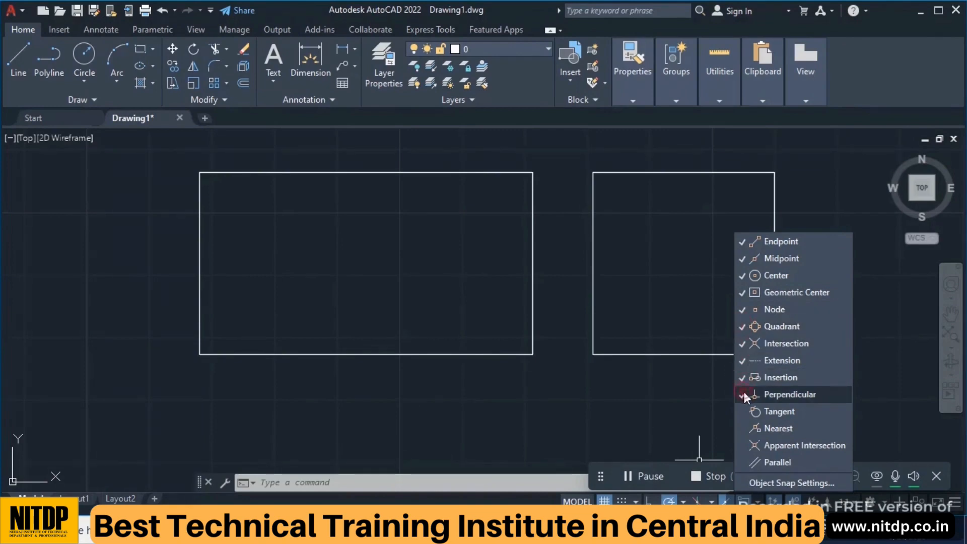
click(743, 395)
click(744, 411)
click(743, 427)
click(742, 445)
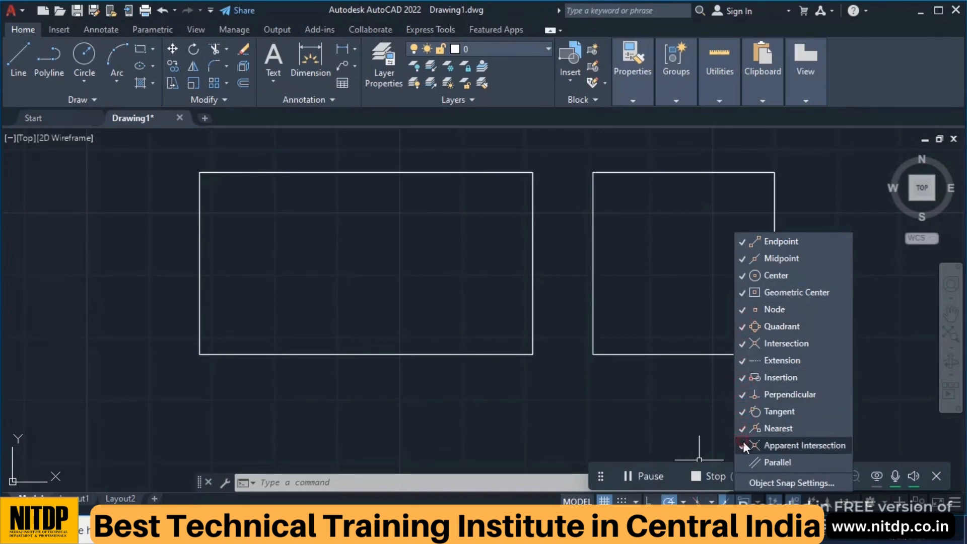
click(745, 454)
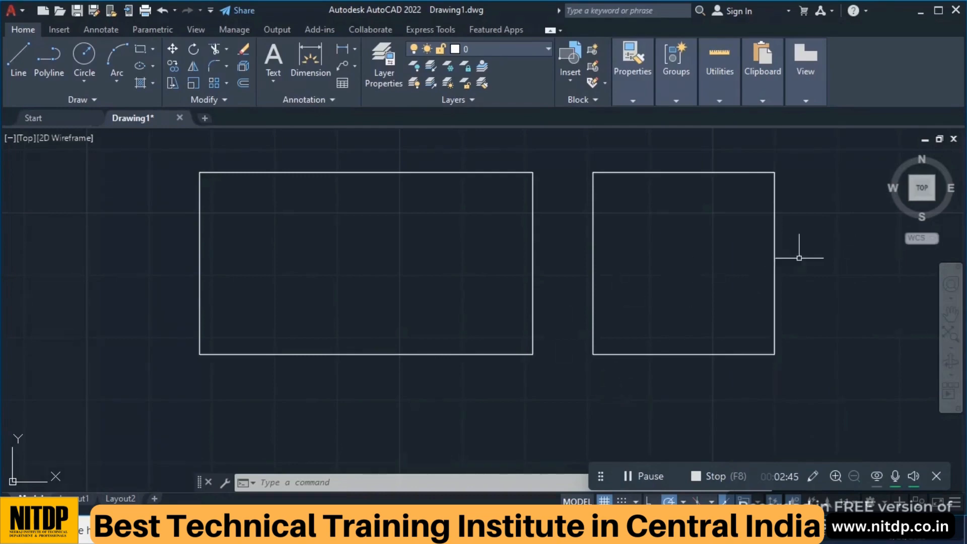
Draw a horizontal line 100 units long in the empty area to the right of the square
middle_drag(799, 257, 518, 262)
scroll(609, 265, up, 2)
scroll(584, 271, down, 2)
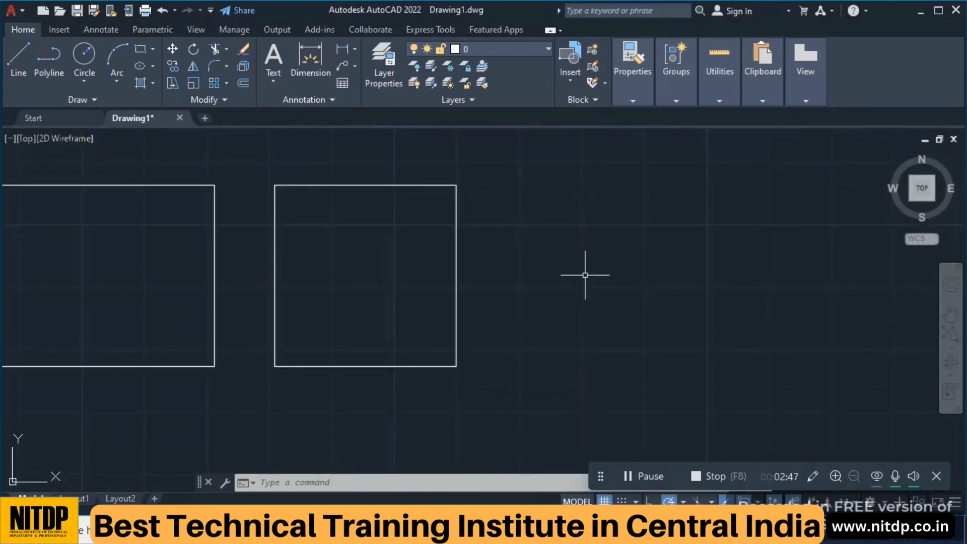
text(L)
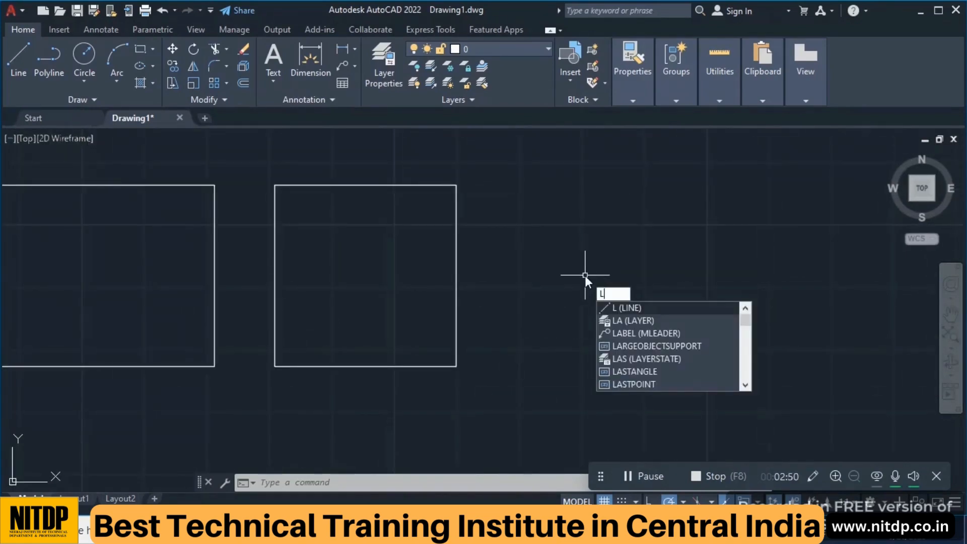
key(Return)
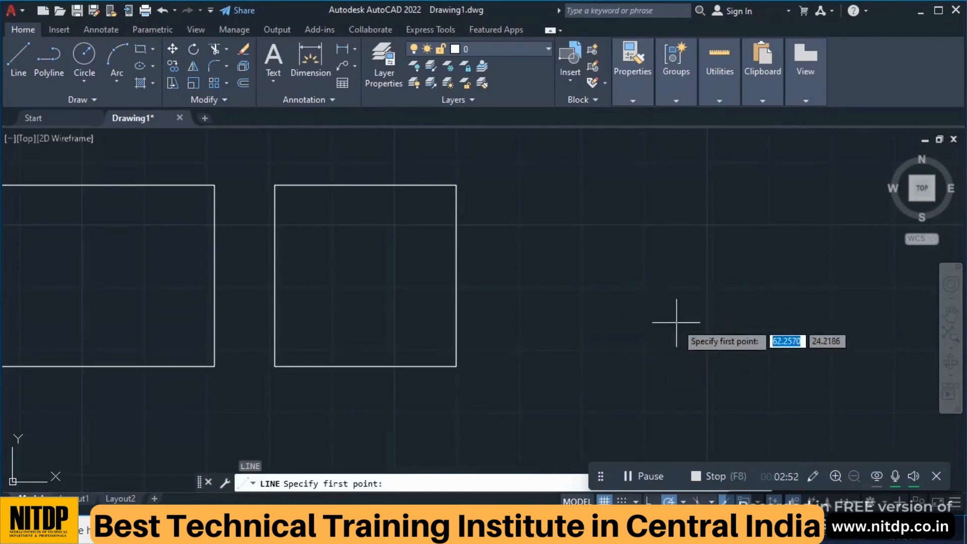
middle_drag(649, 313, 458, 314)
click(345, 284)
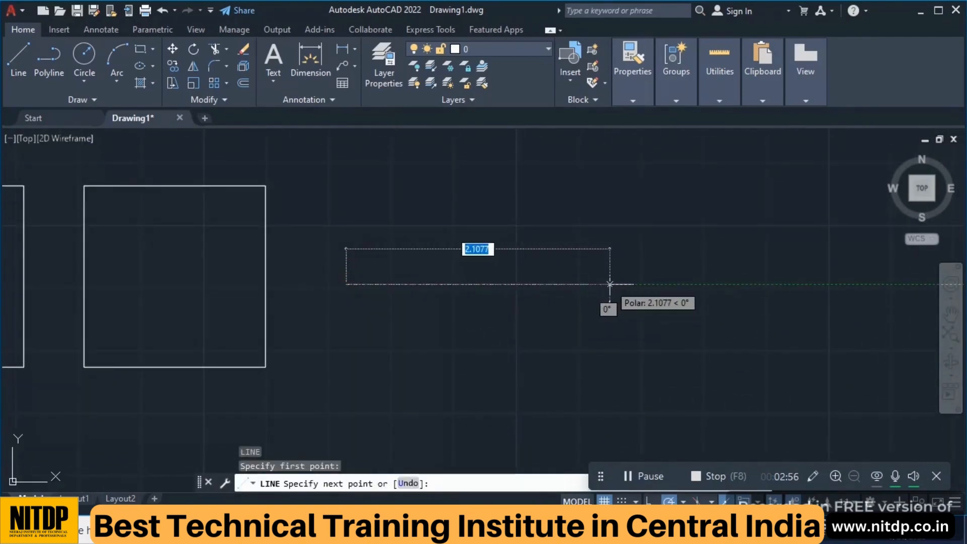
text(100)
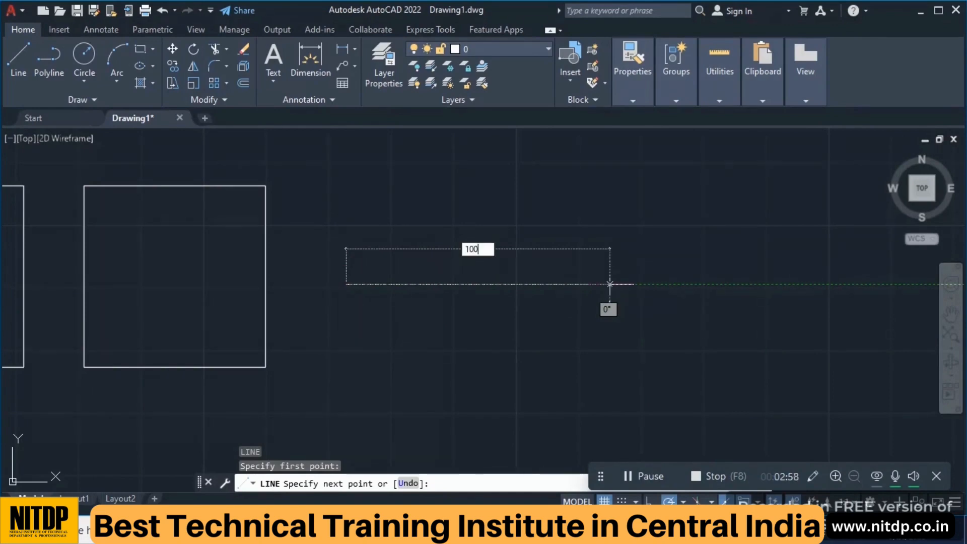
key(Return)
key(Return)
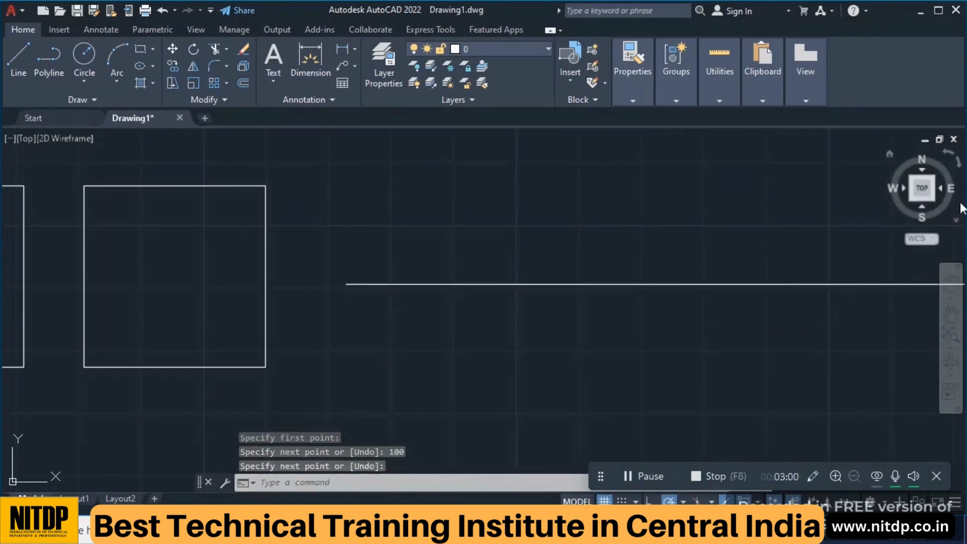
Delete the wide rectangle and the square, leaving the long horizontal line
scroll(747, 279, down, 4)
middle_drag(608, 267, 423, 276)
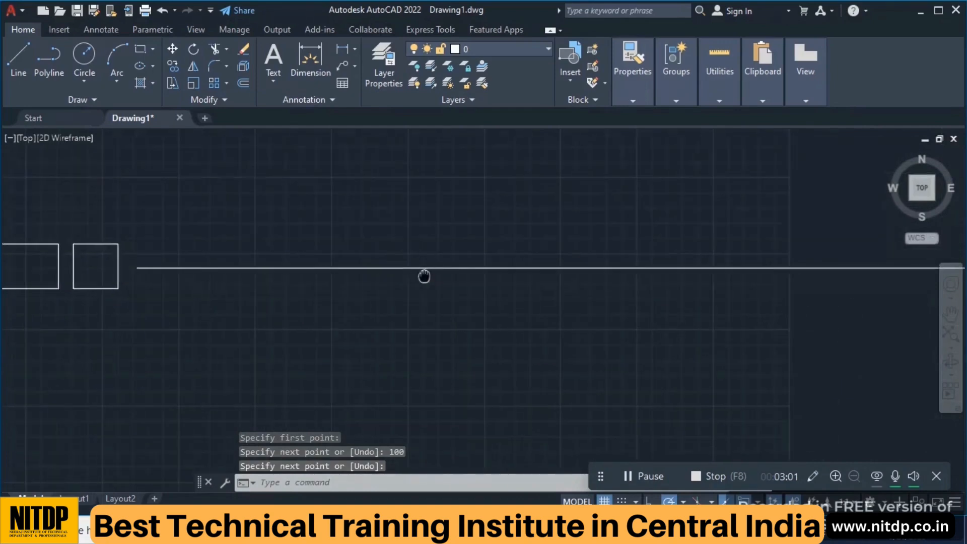
scroll(437, 273, down, 4)
middle_drag(498, 268, 400, 268)
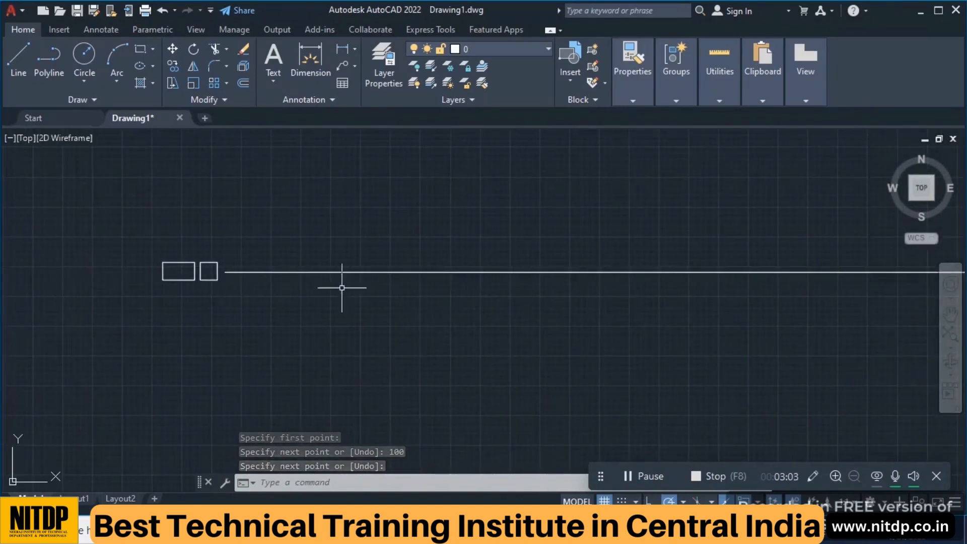
click(98, 207)
click(236, 319)
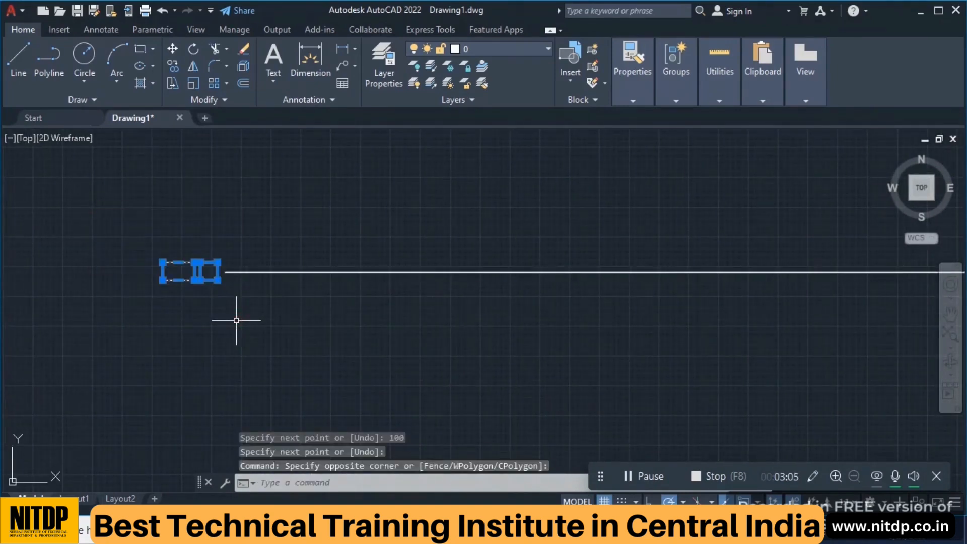
key(Delete)
With object snap switched off and back on, draw a single vertical line upward from the midpoint of the horizontal line
scroll(675, 300, up, 2)
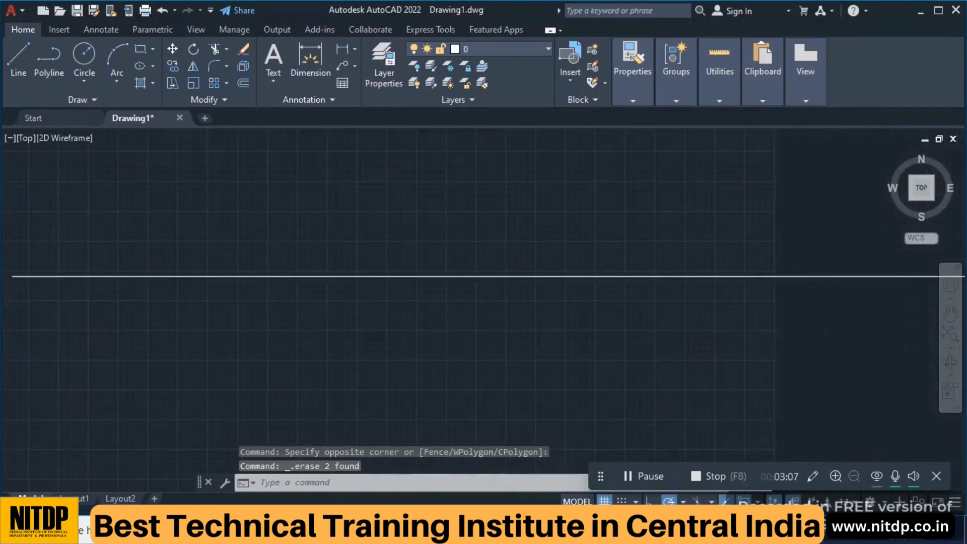
scroll(556, 296, down, 2)
middle_drag(556, 296, 518, 321)
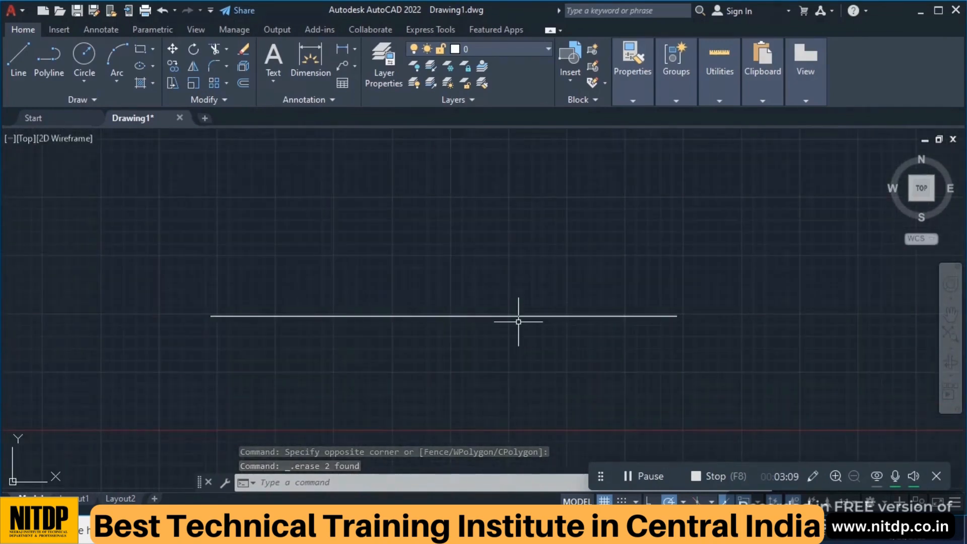
text(l)
key(Return)
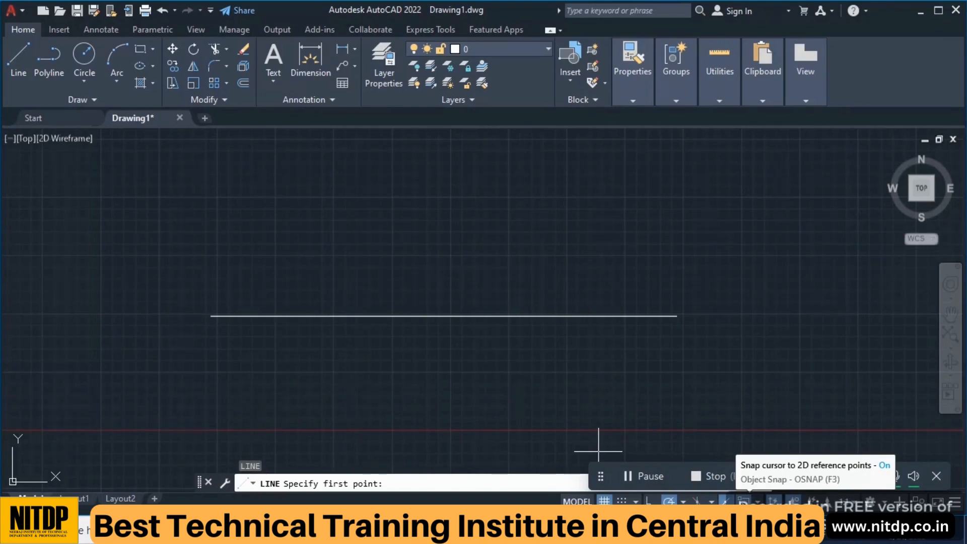
key(F3)
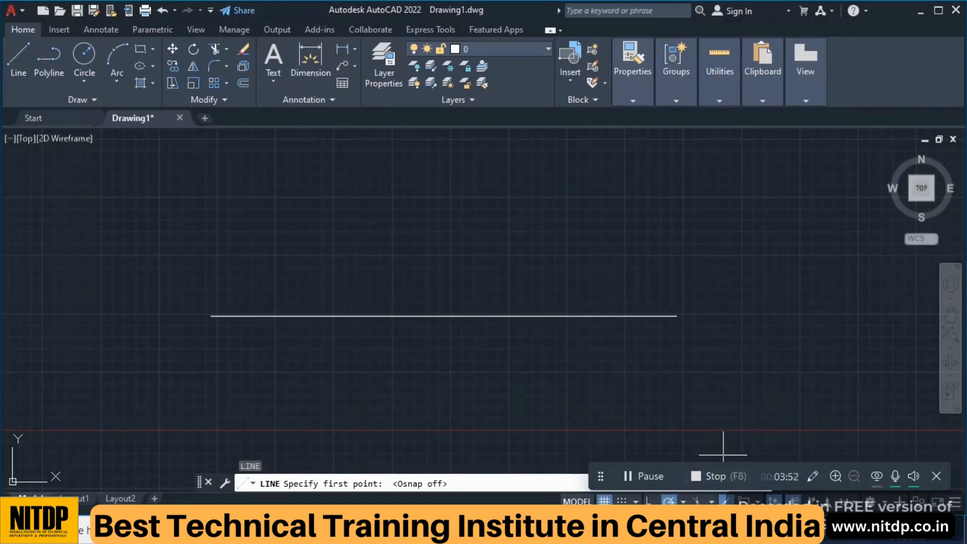
click(743, 501)
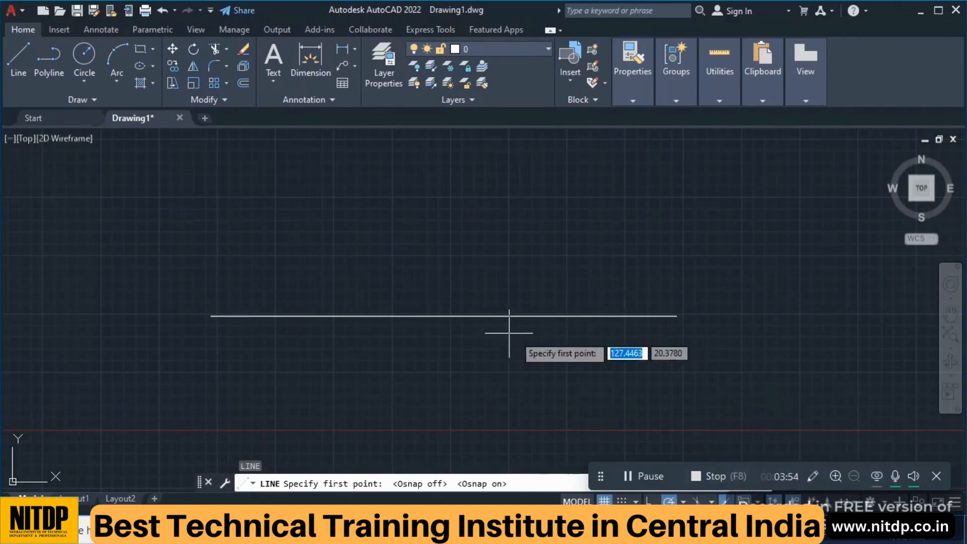
click(443, 316)
click(443, 201)
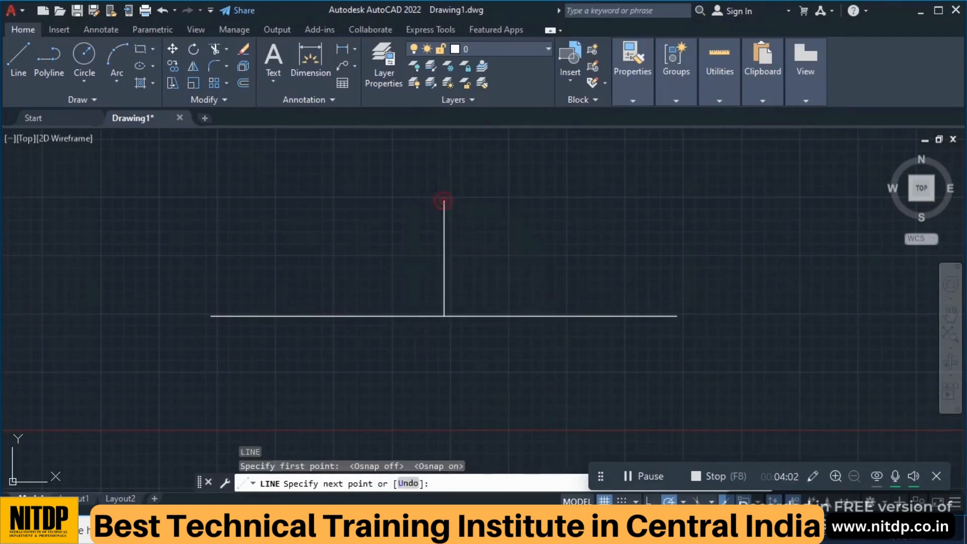
key(F3)
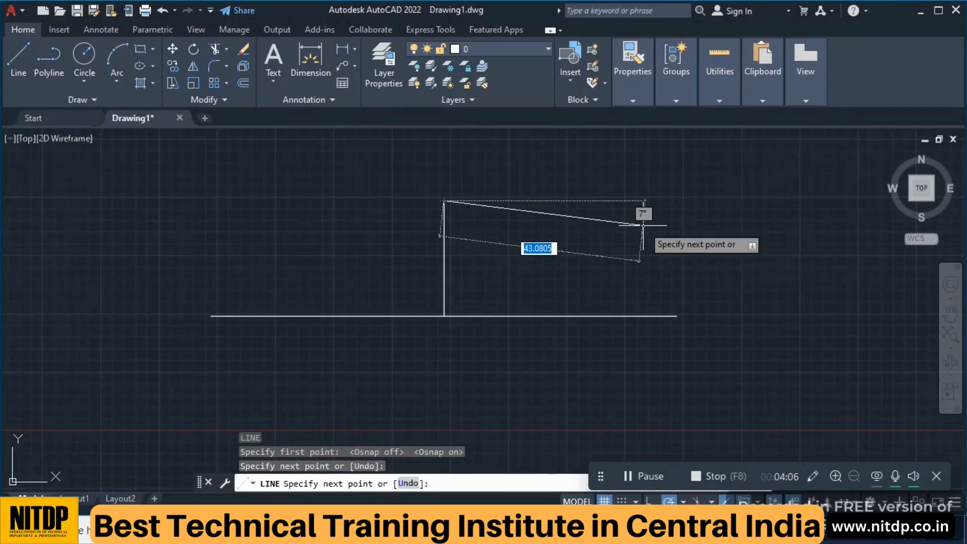
key(Escape)
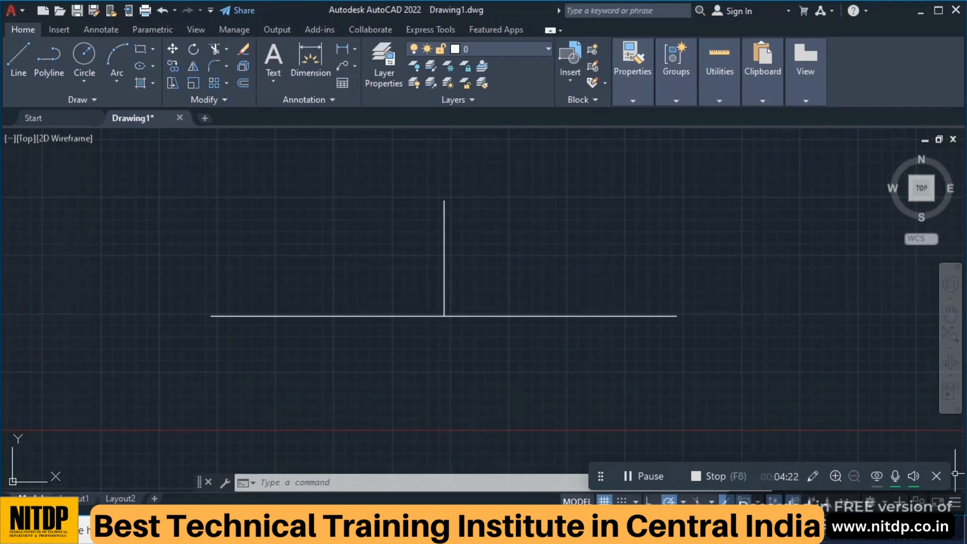
key(F6)
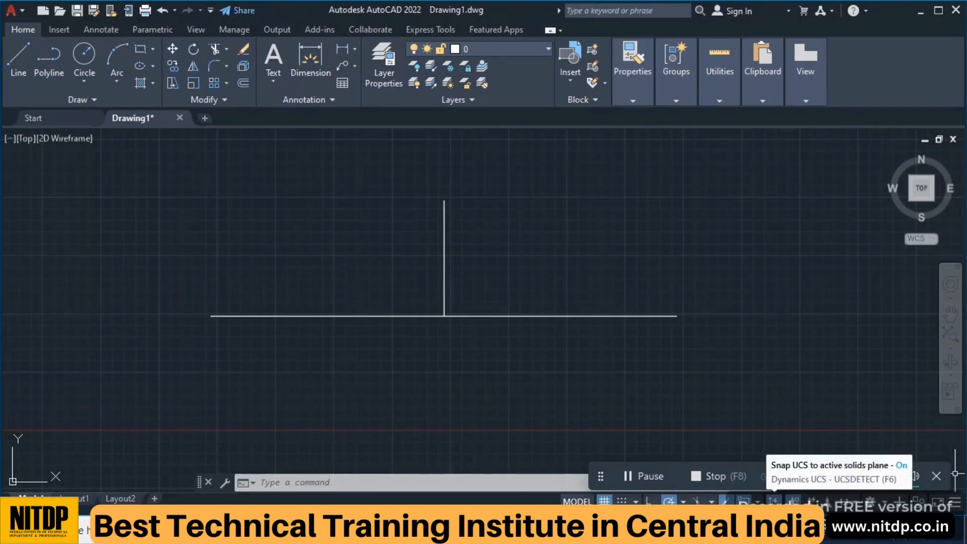